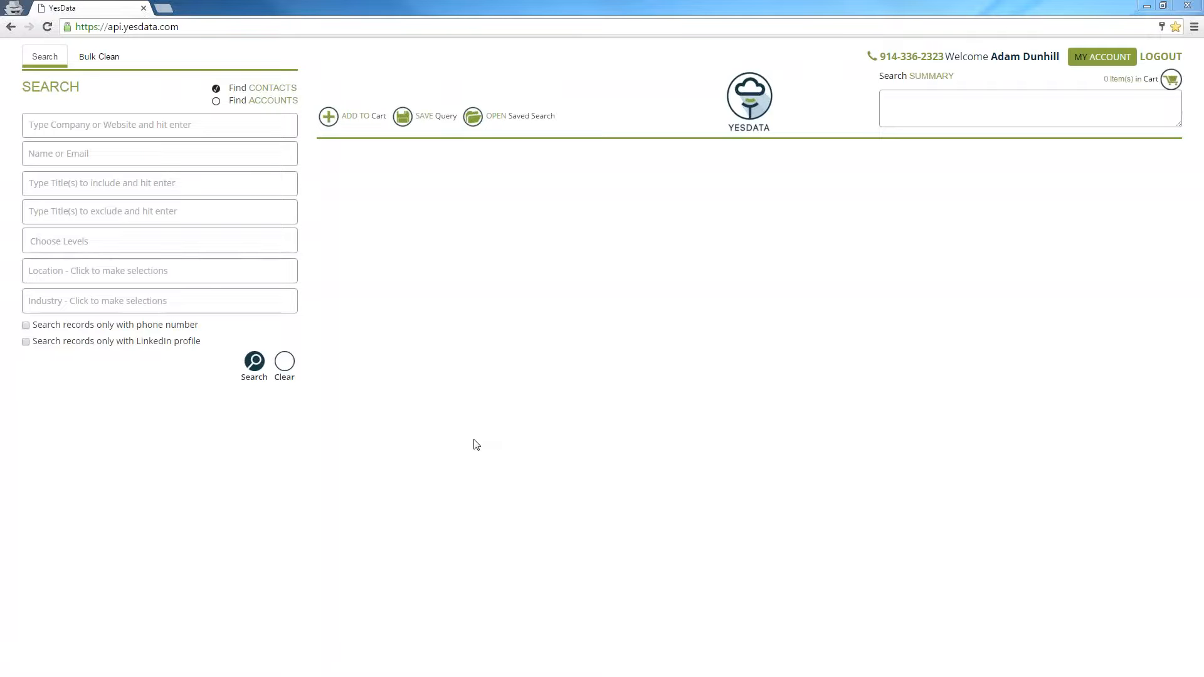
- Search the contacts for people at the company amazon
click(75, 123)
text(amazon)
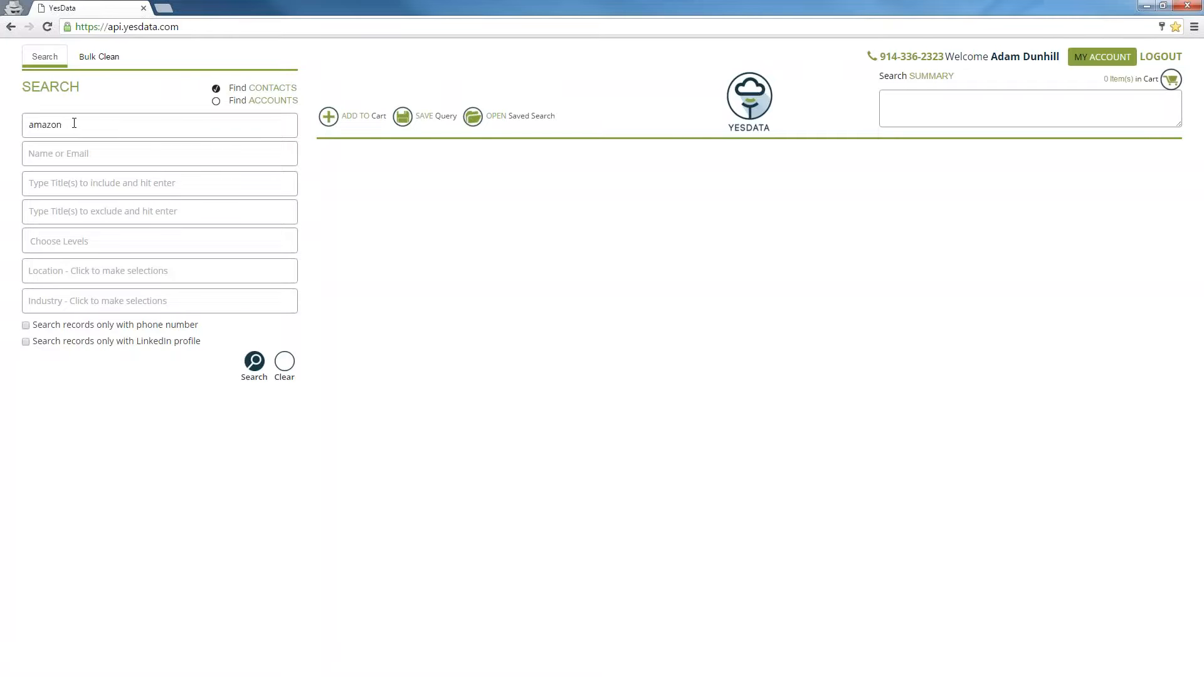
key(Return)
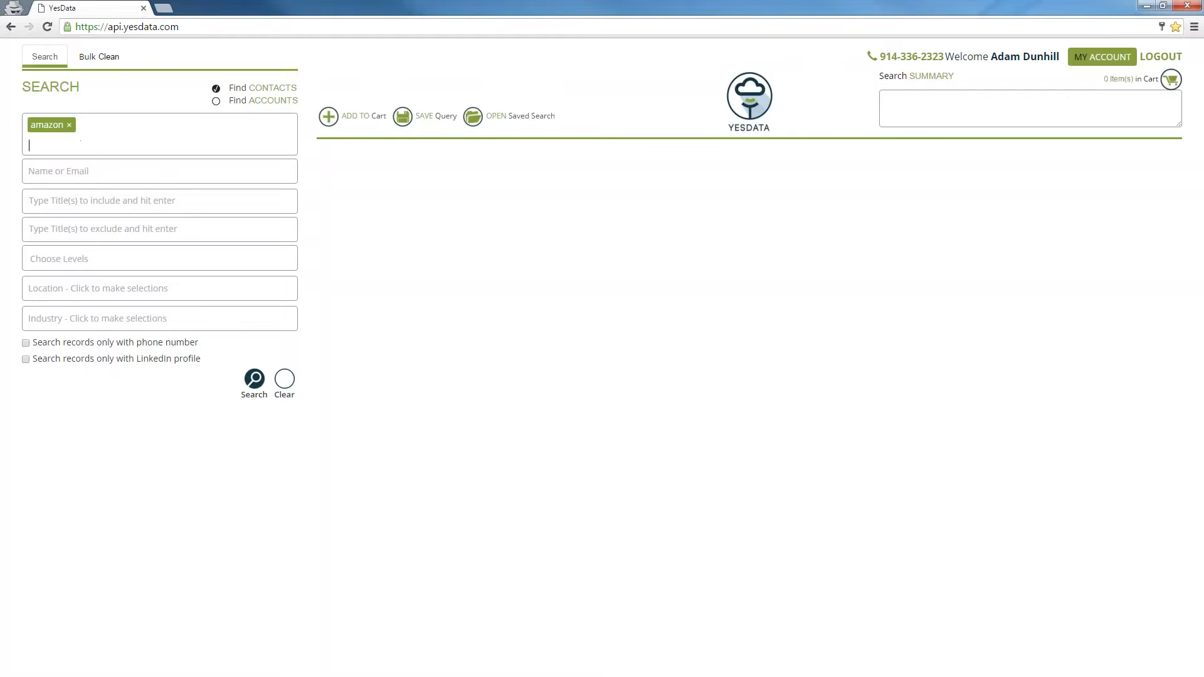
click(255, 380)
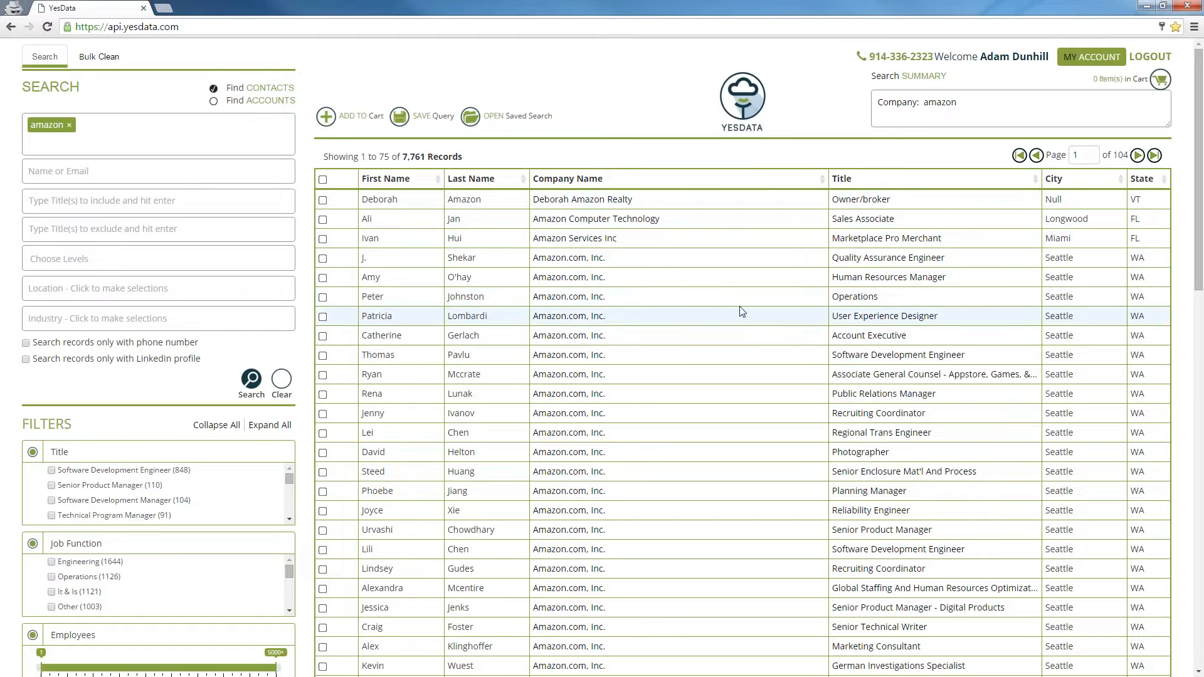
- Add marketing as an included title to the company search and run it again
click(126, 203)
text(marketing)
key(Return)
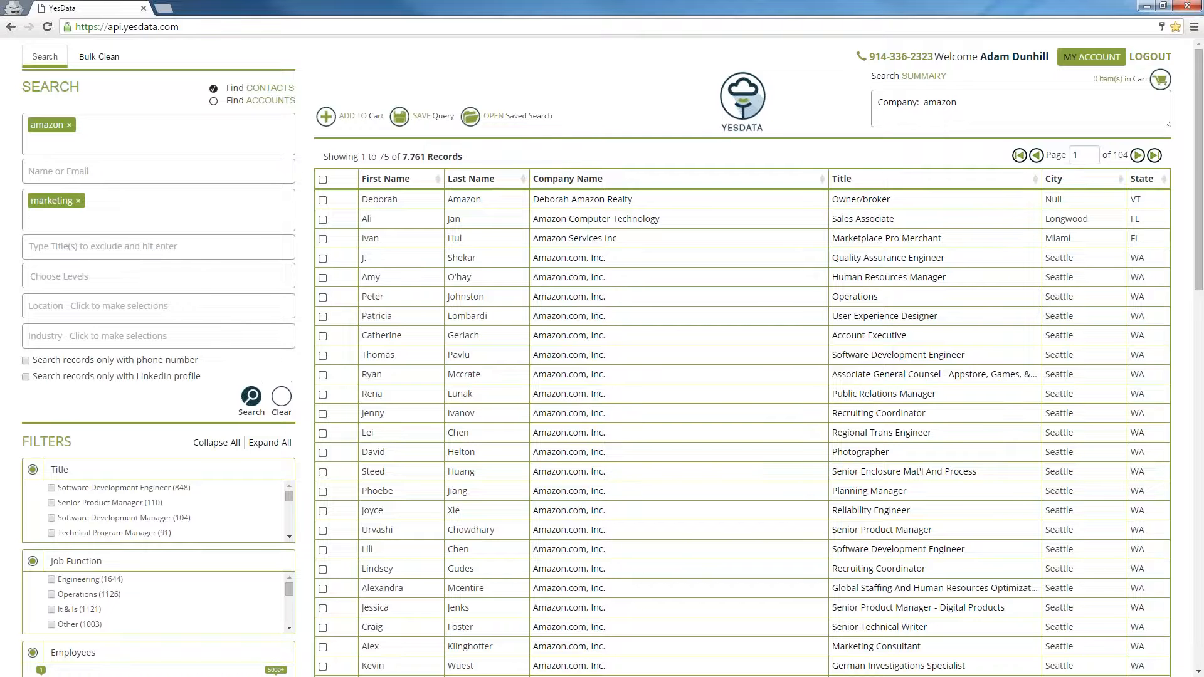
click(252, 399)
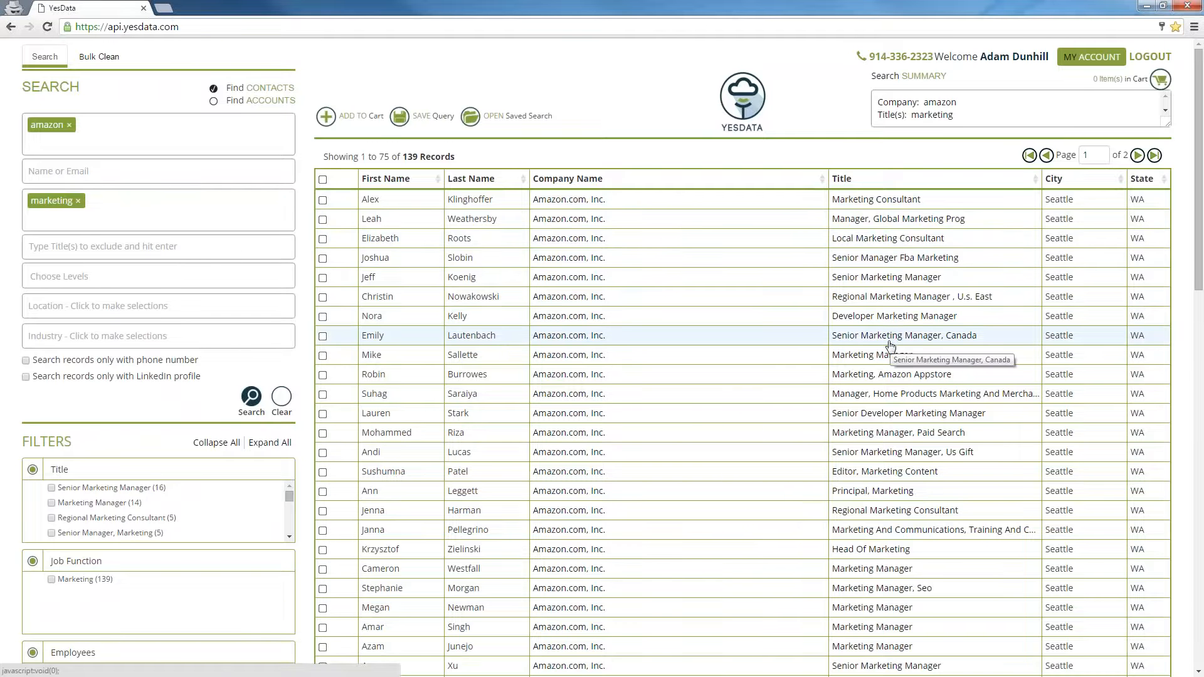
- Clear all search criteria and search the contacts by a person's full name
click(282, 399)
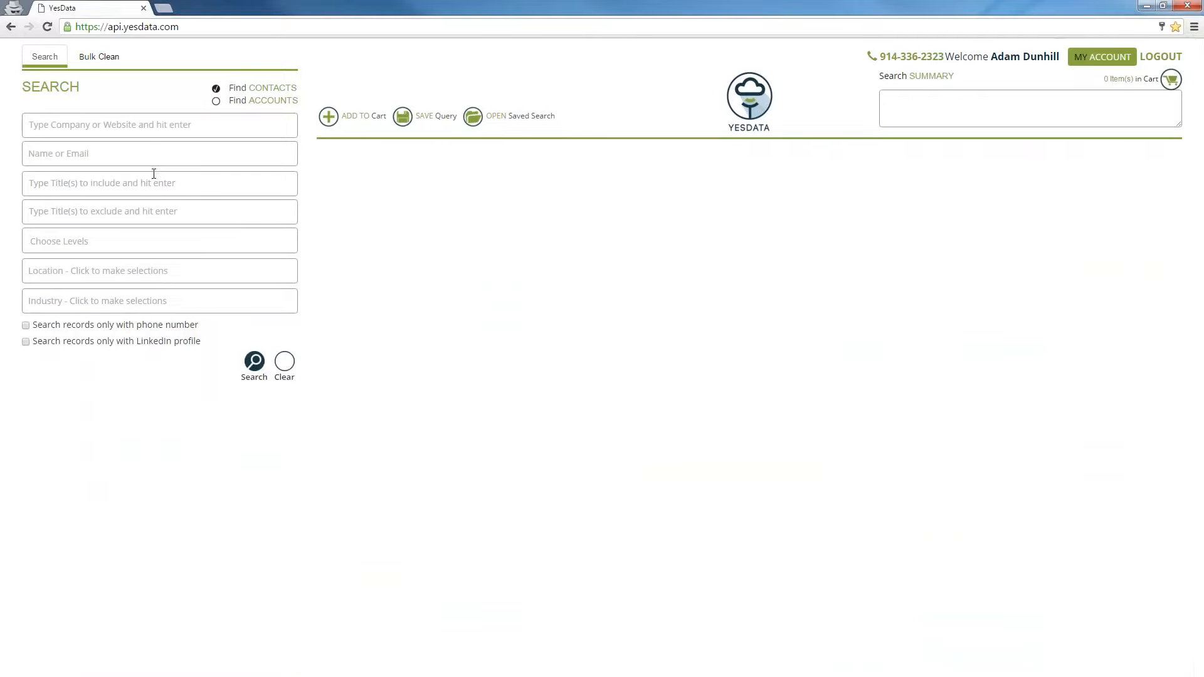
click(146, 152)
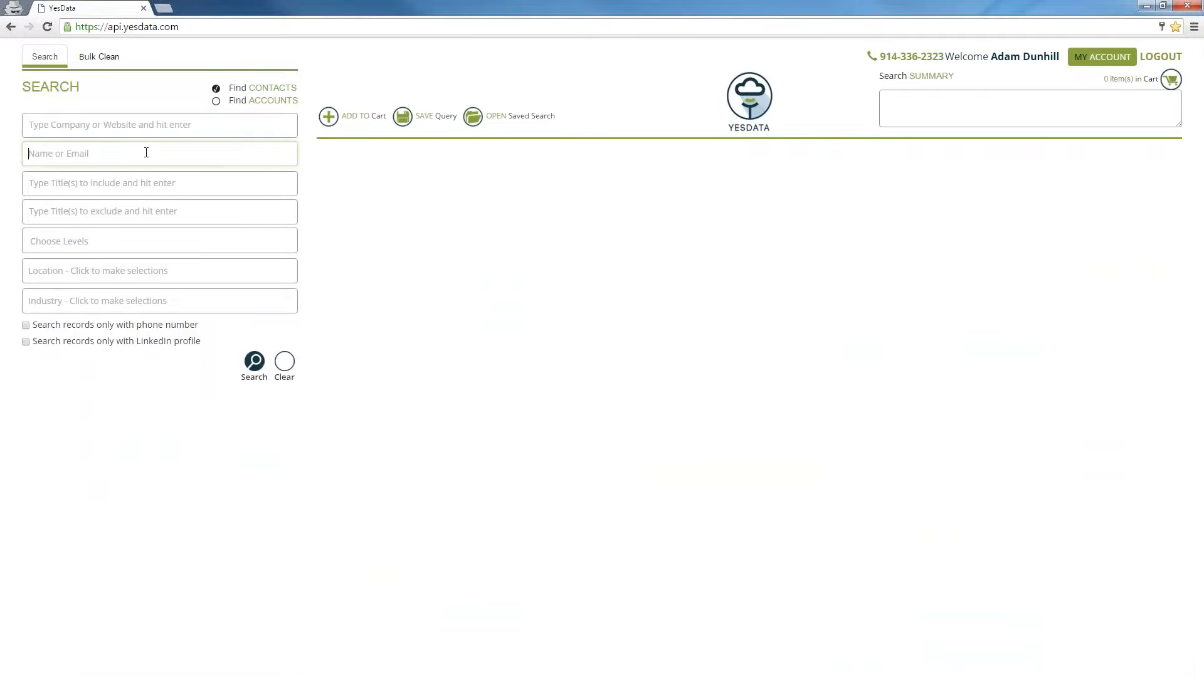
text(john smoth)
key(BackSpace)
key(BackSpace)
text(ith)
click(255, 363)
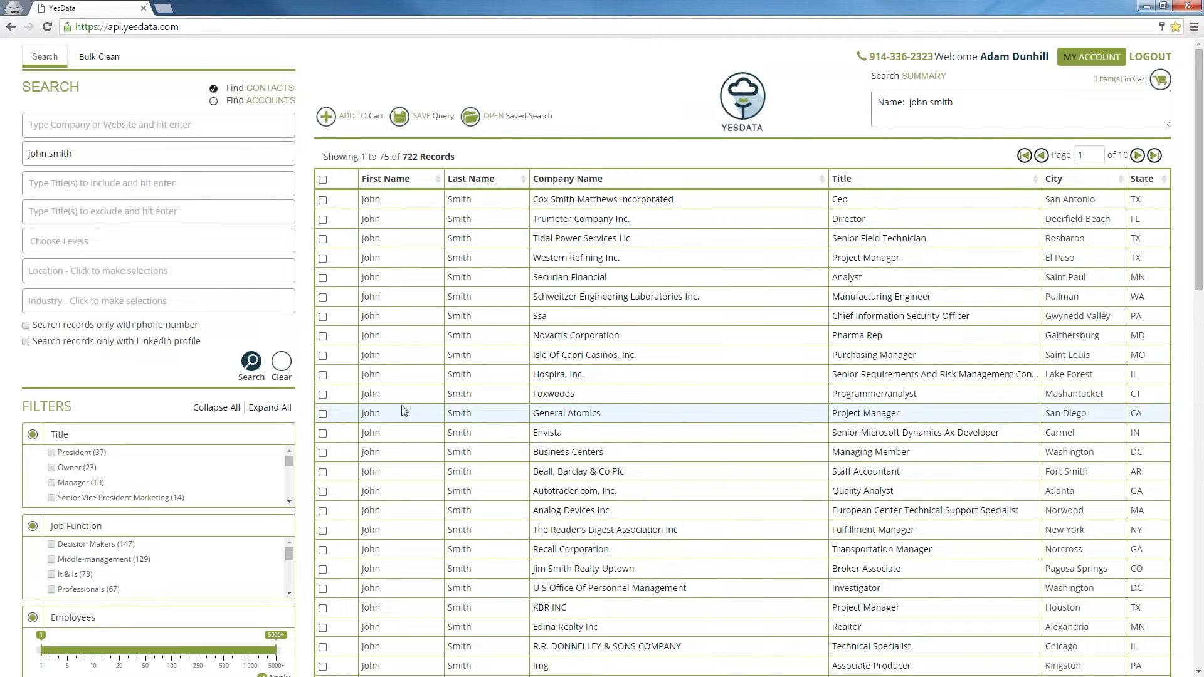
- Clear the name criterion and search all contacts for the included title marketing
click(283, 364)
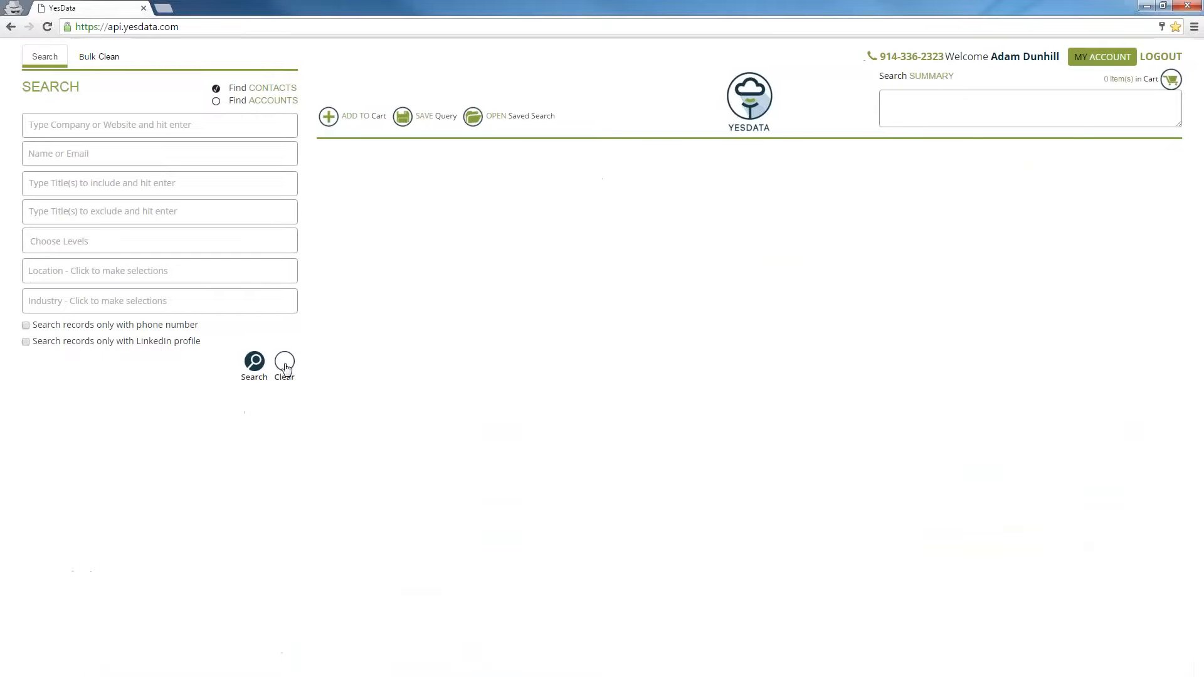
click(97, 186)
text(marketing)
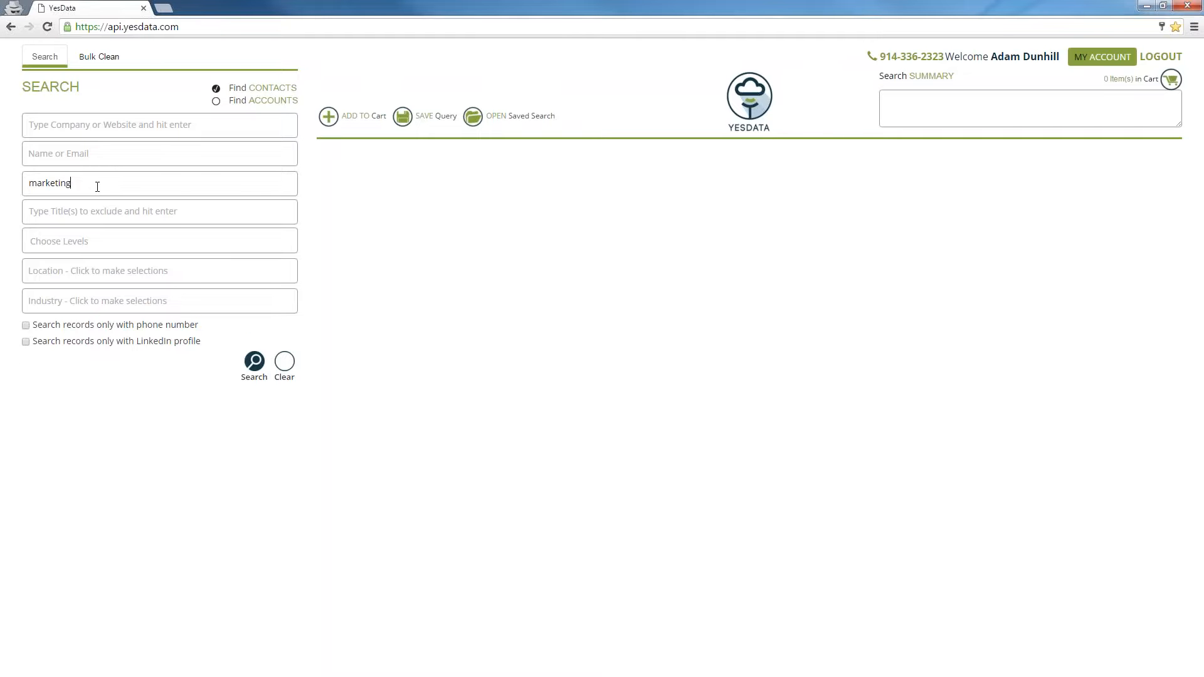
key(Return)
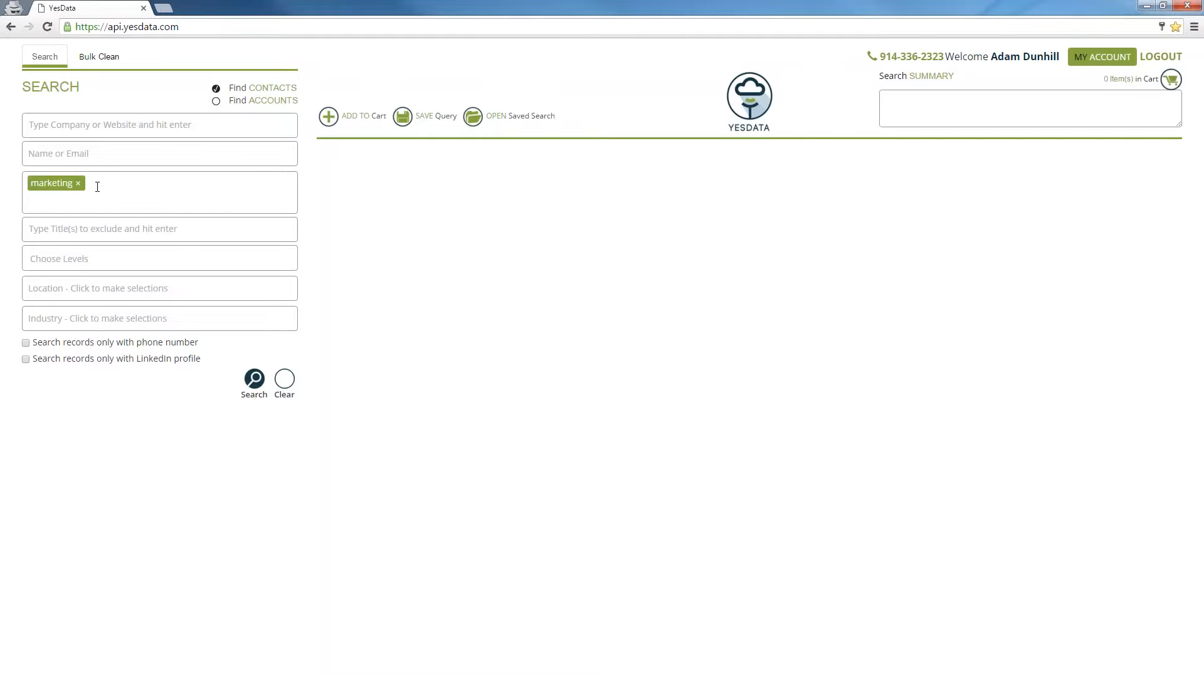
click(254, 380)
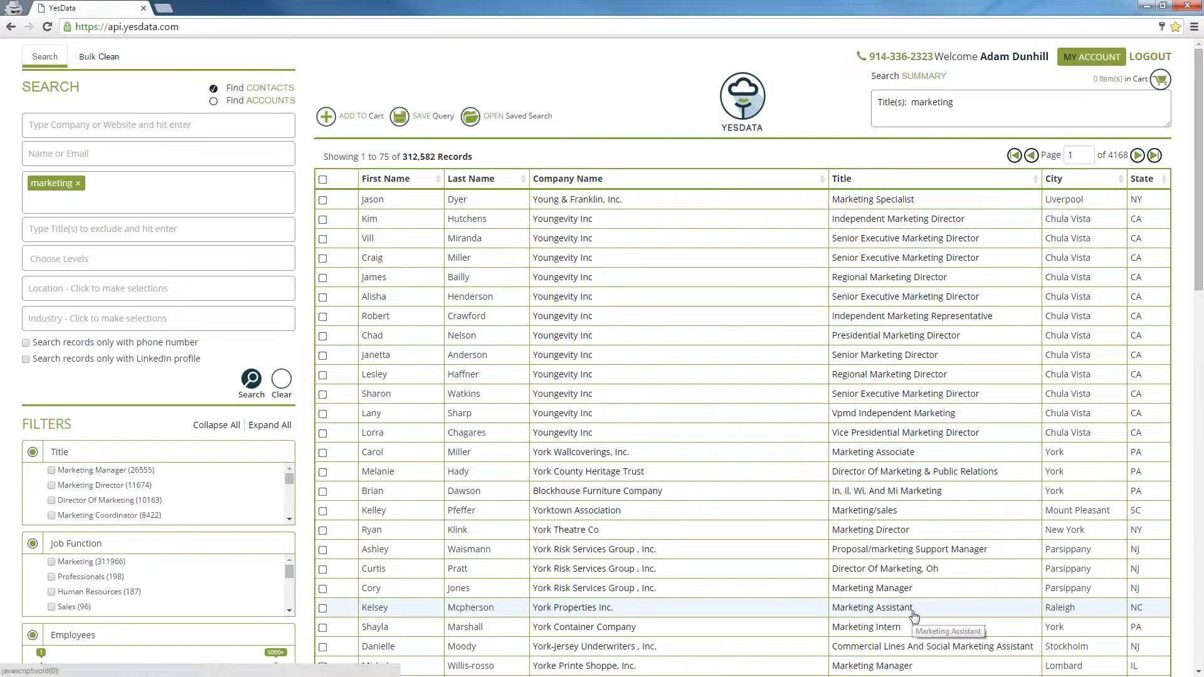
- Exclude the titles assistant, associate and intern from the marketing search and run it again
double_click(883, 629)
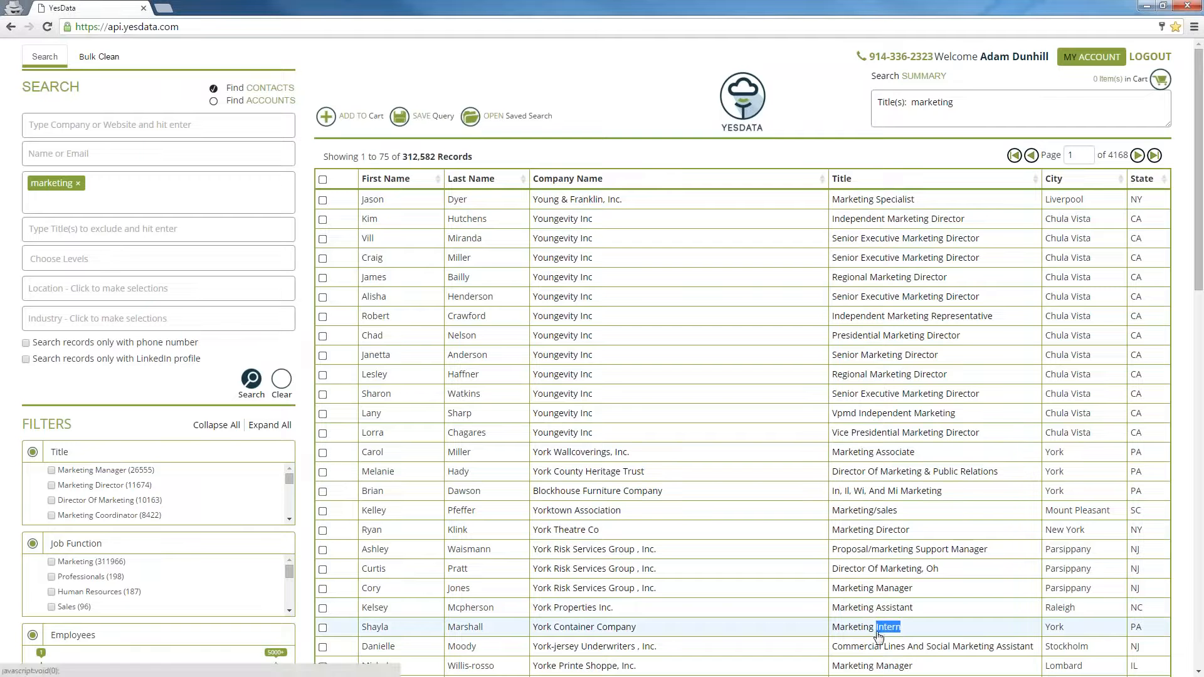
click(74, 229)
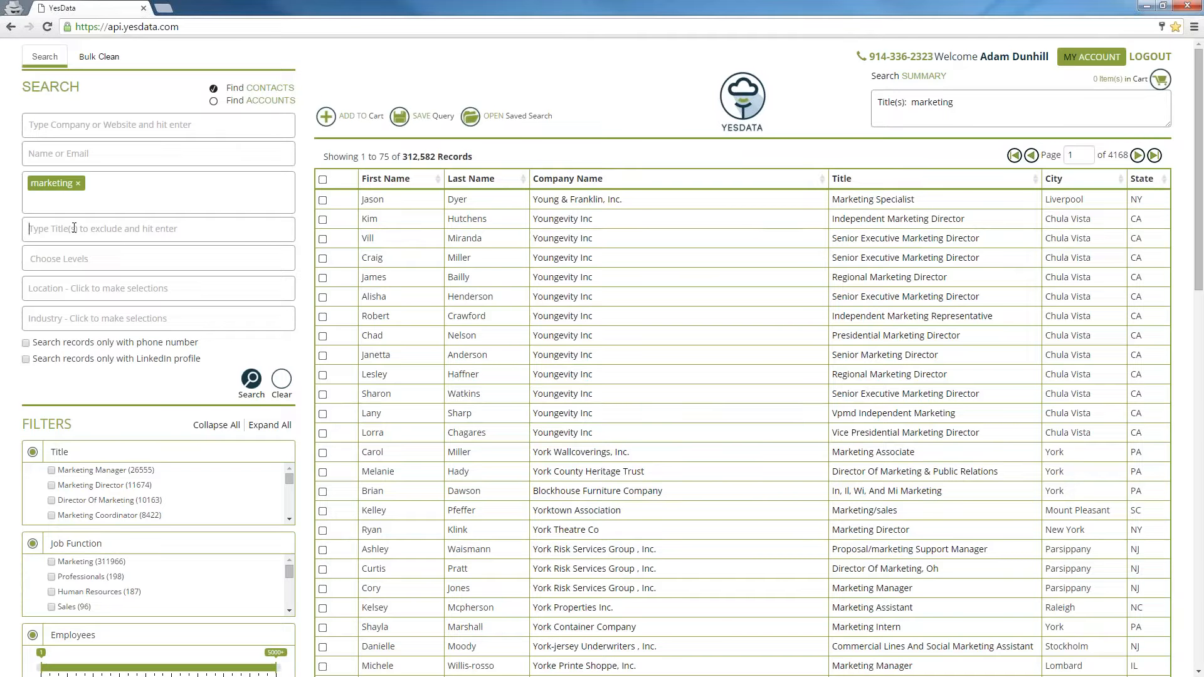
text(assistant)
key(Return)
text(associate)
key(Return)
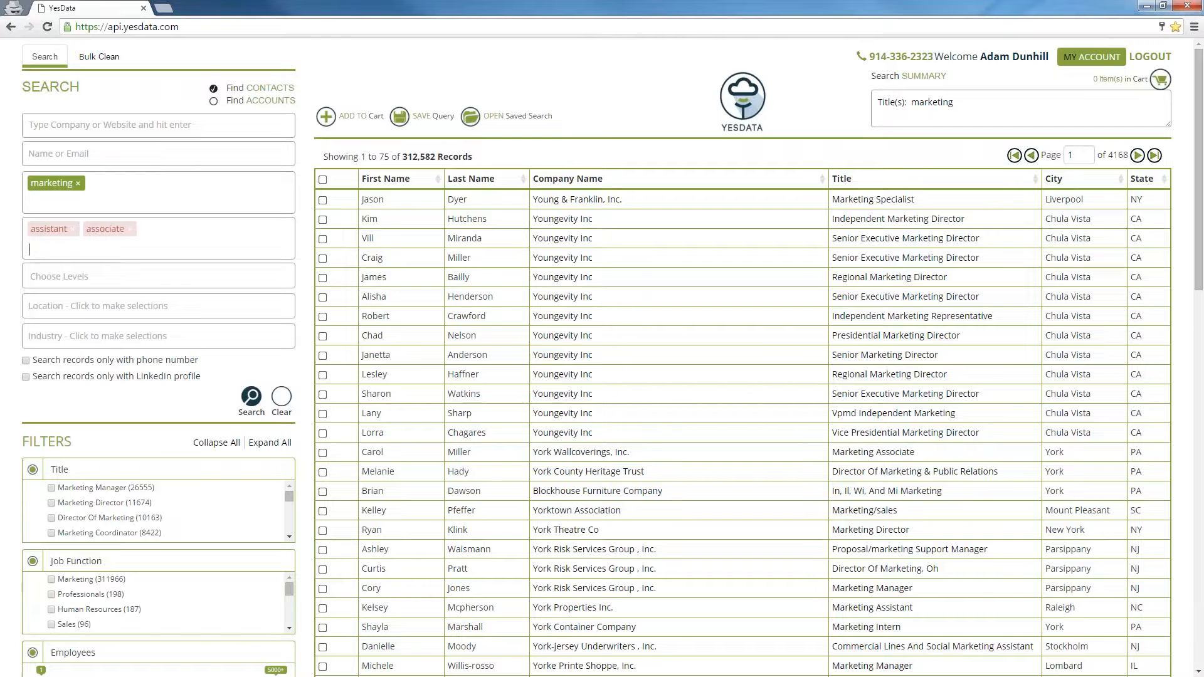
text(intern)
key(Return)
drag(402, 156, 439, 163)
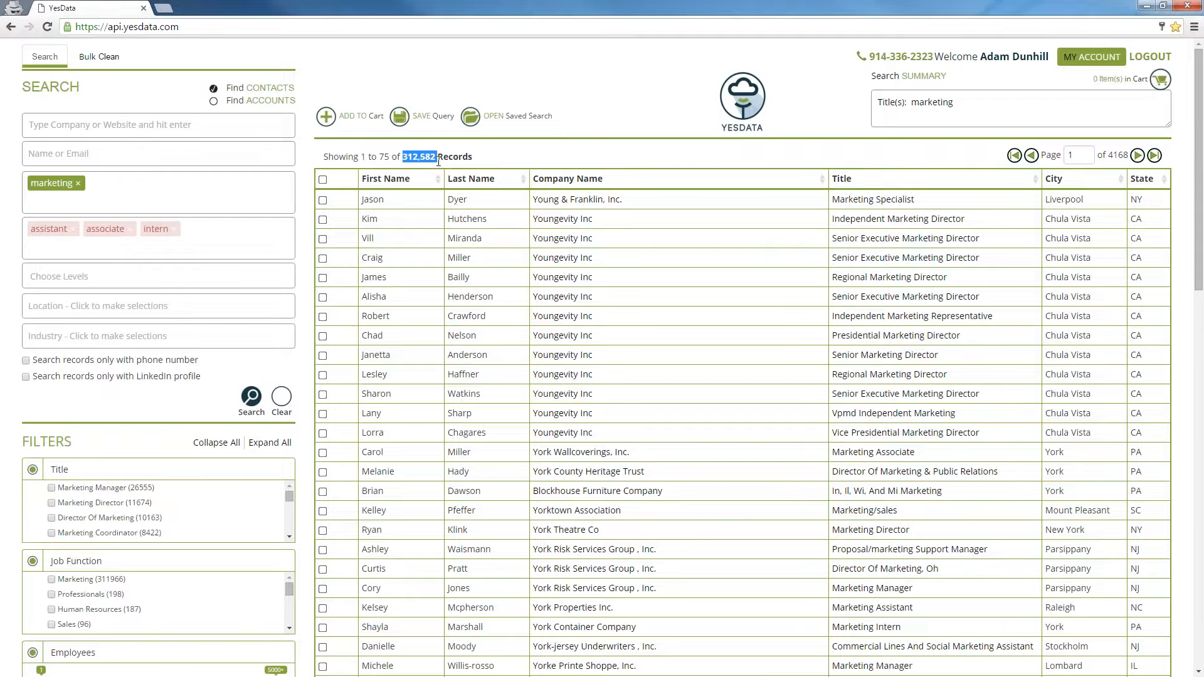
click(252, 397)
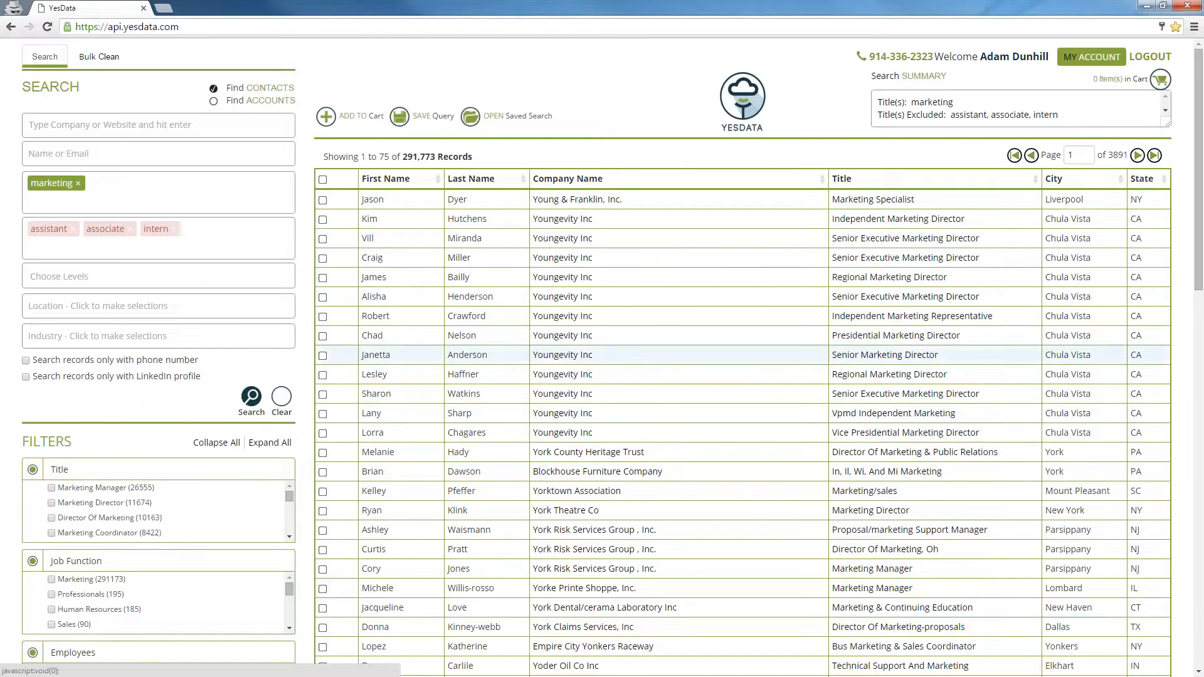
- Restrict the marketing search to the VP-LEVEL job level and run it again
click(77, 278)
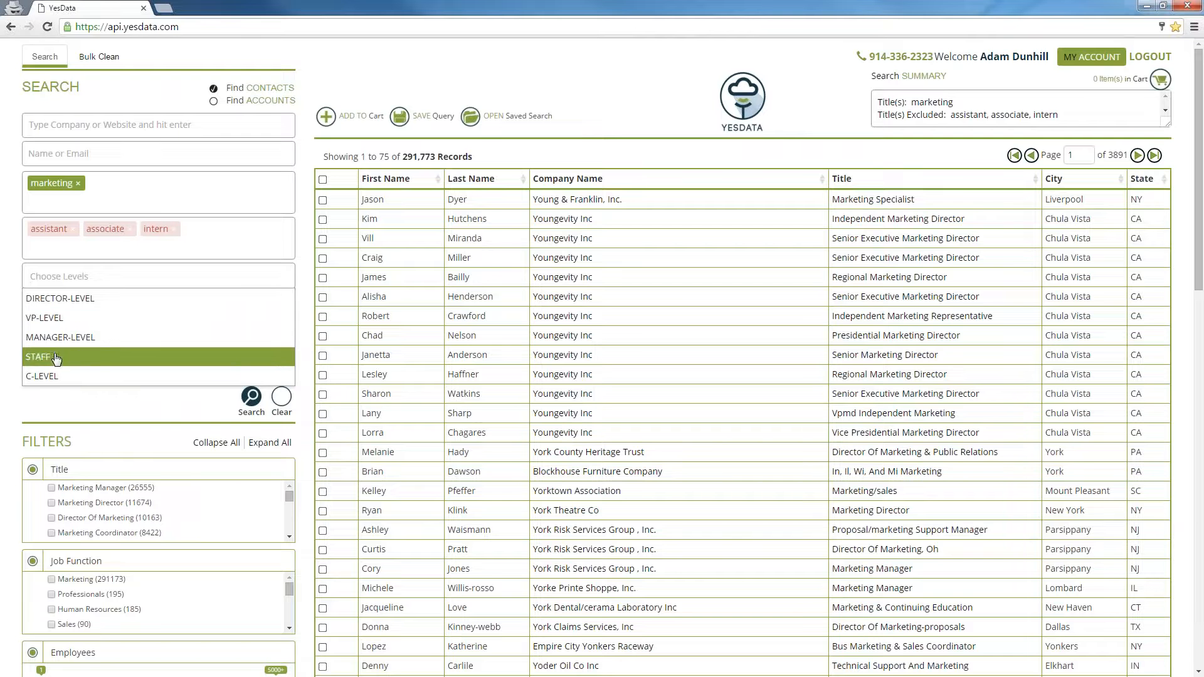
click(46, 319)
click(252, 404)
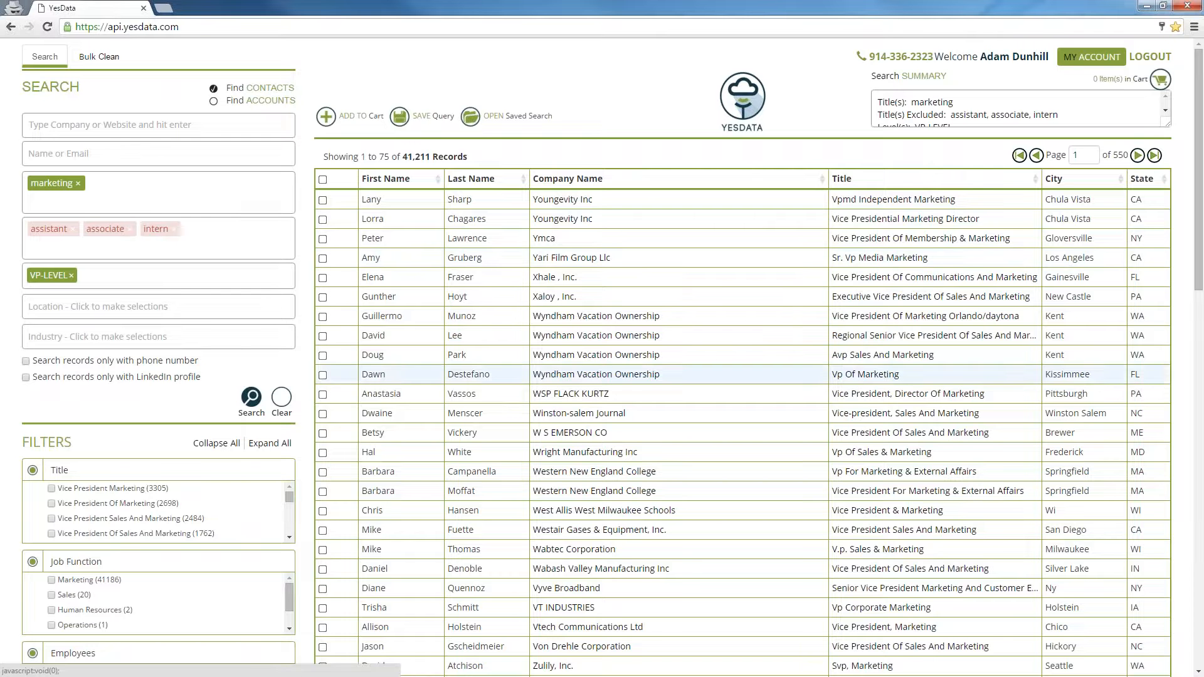
- Clear all search criteria and search the contacts for the included title vice president of marketing
click(280, 396)
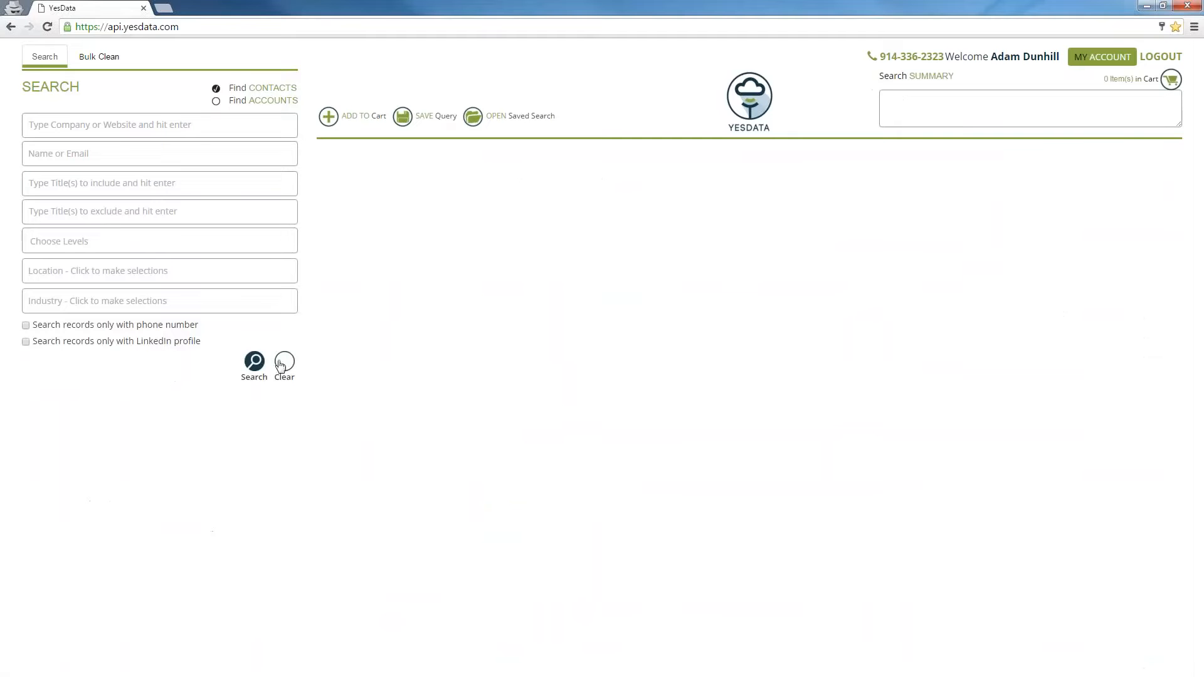
click(155, 183)
text(vice presient)
key(BackSpace)
key(BackSpace)
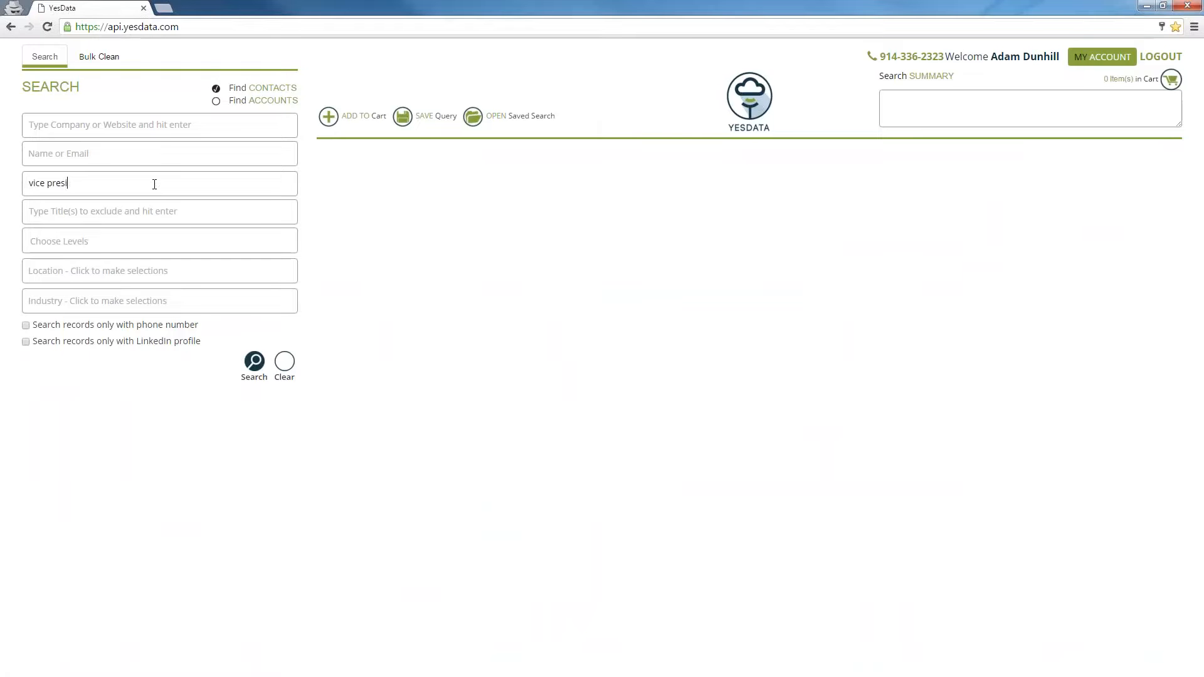
text(ident of marketing)
key(Return)
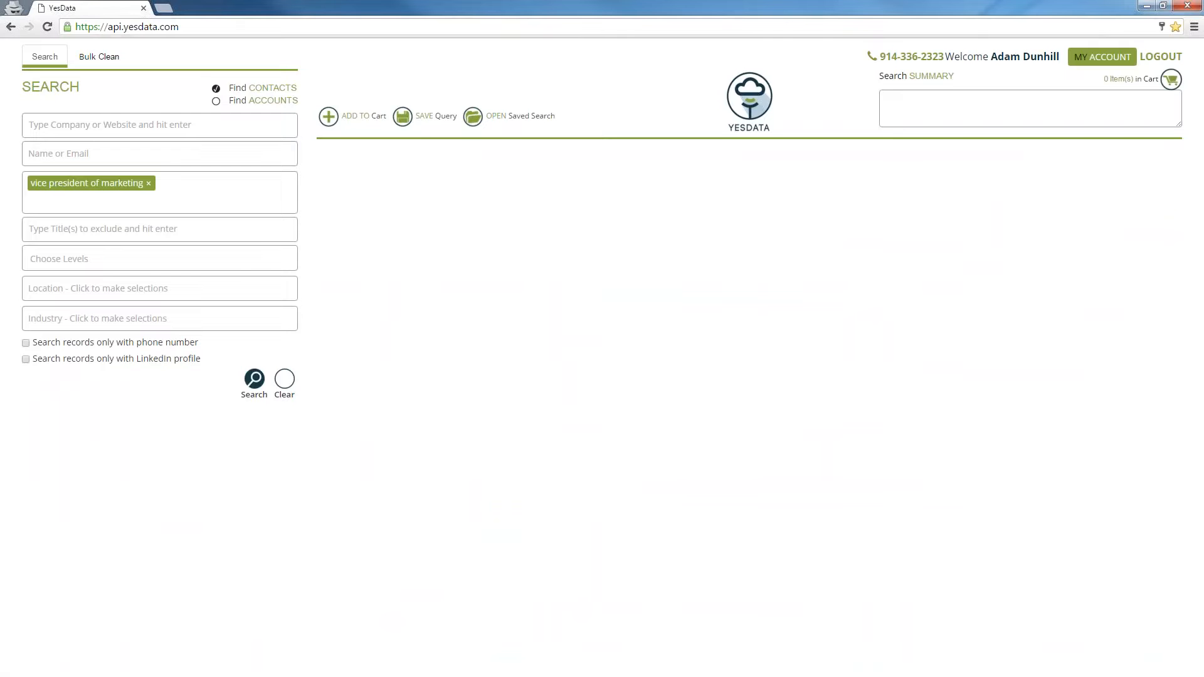
click(256, 384)
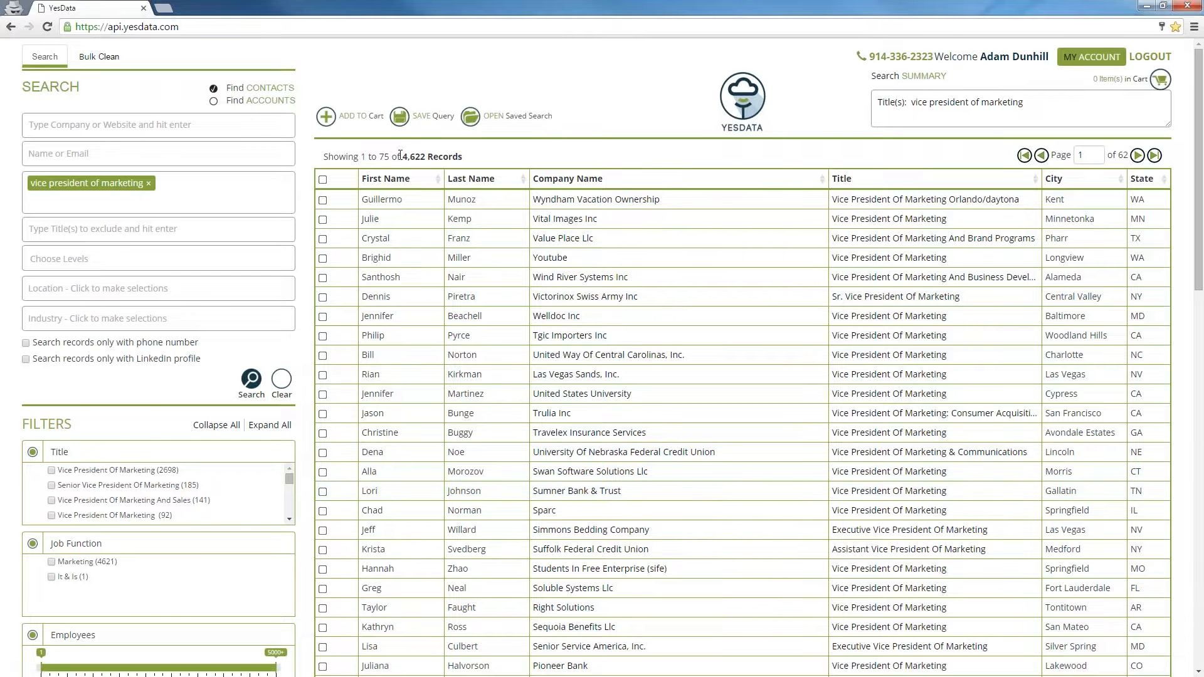
- Add vp marketing as a second included title and rerun the contact search
drag(404, 155, 426, 155)
click(252, 198)
text(vp marketing)
key(Return)
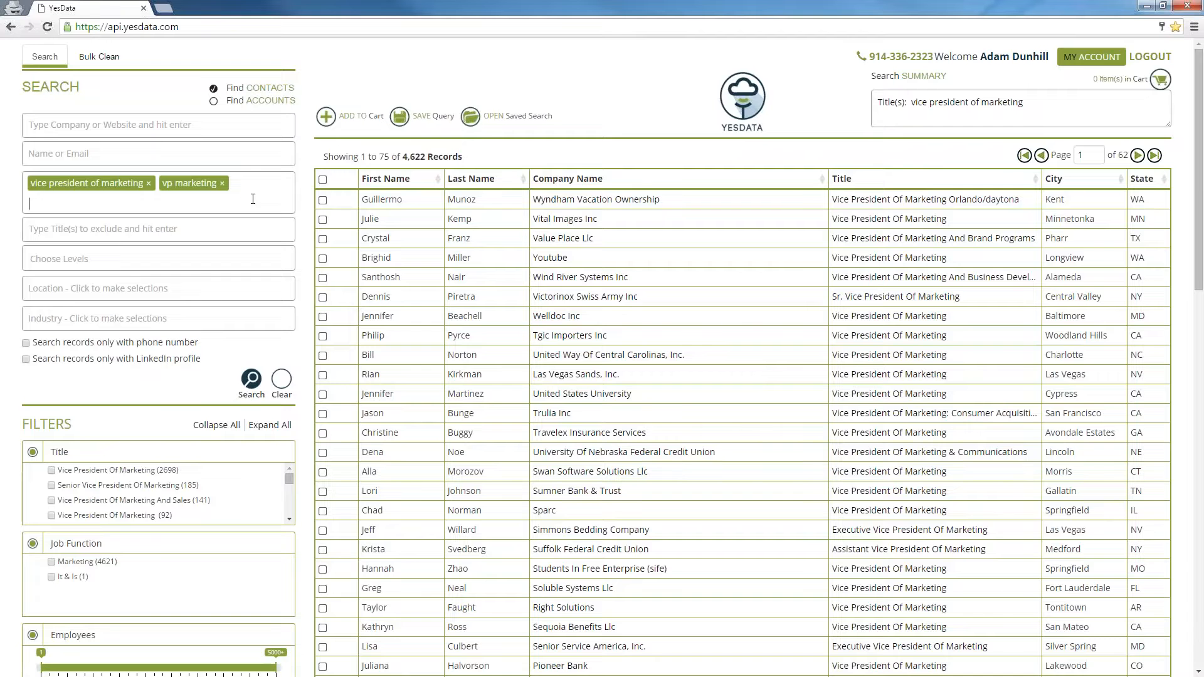
click(251, 380)
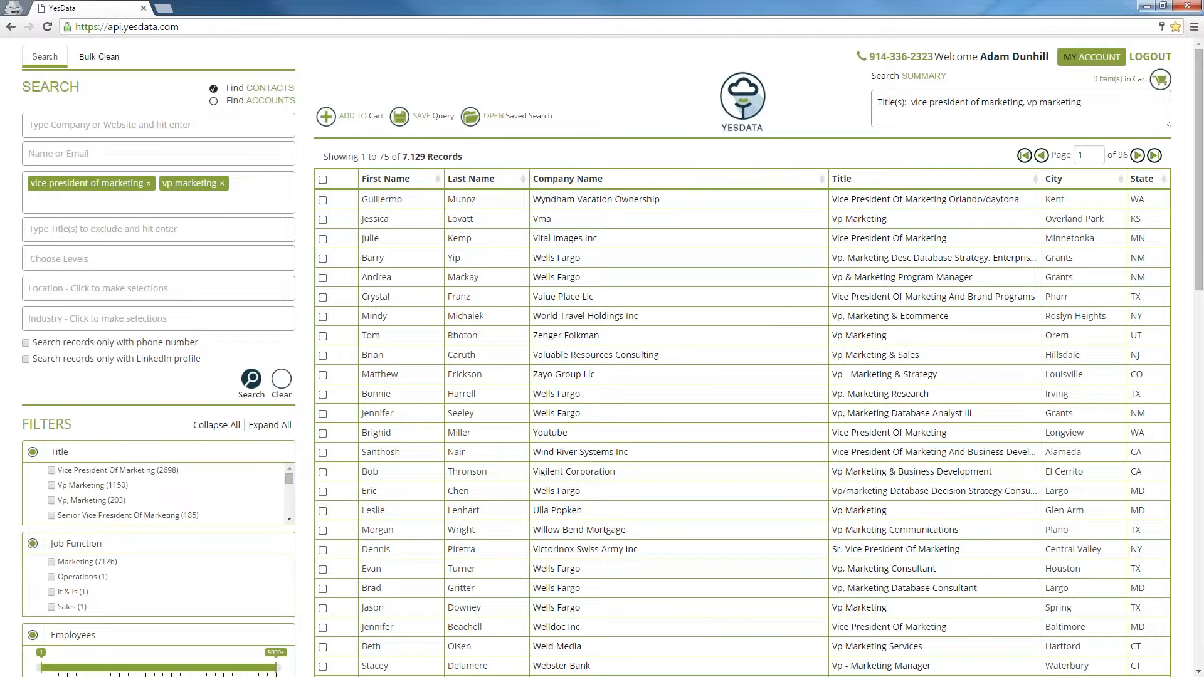
- Add the United States zip codes 10017, 10018 and 10020 to the location selection
click(118, 290)
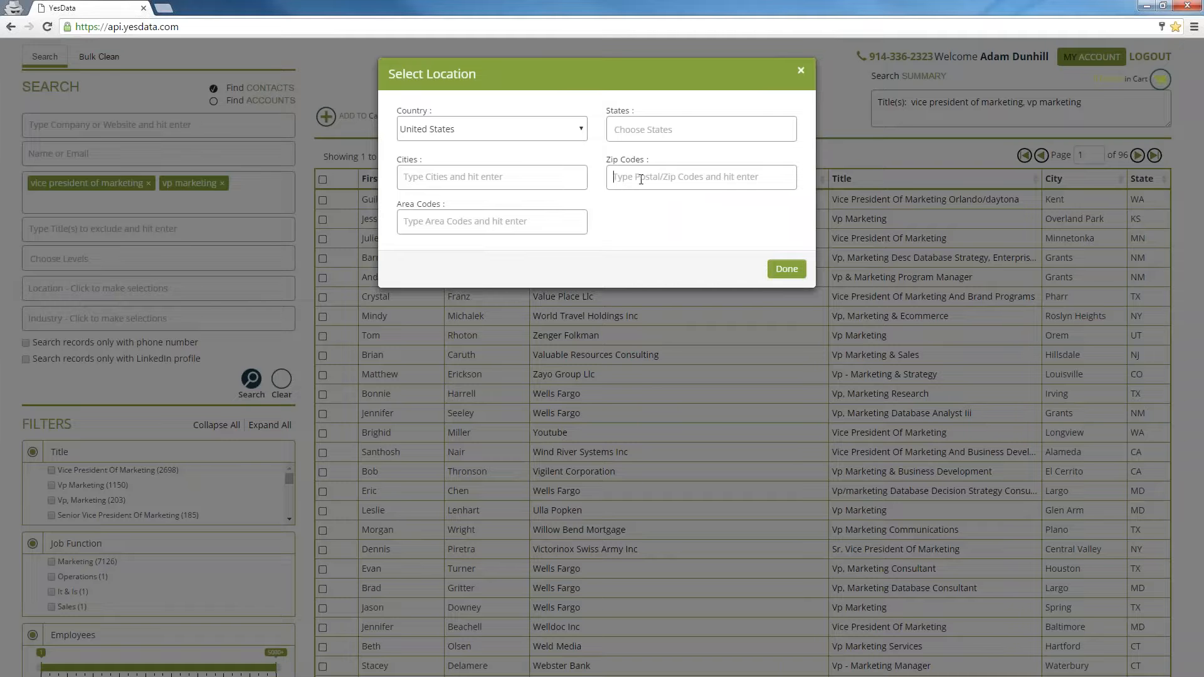
click(640, 179)
text(10017)
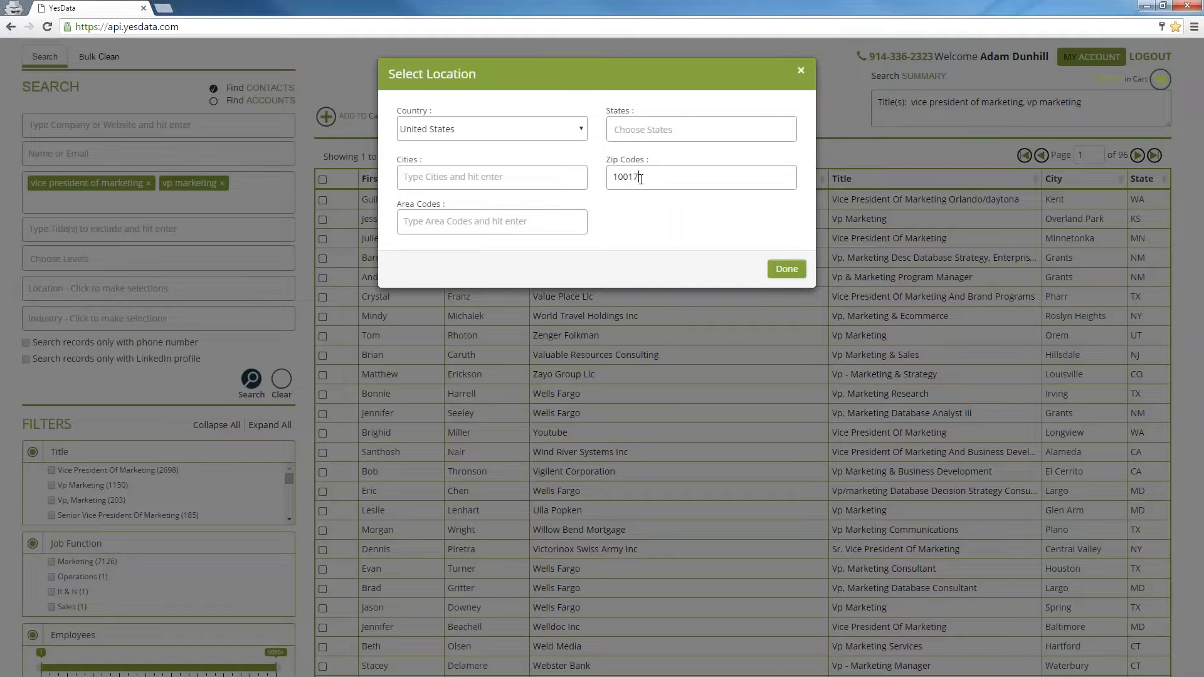
key(Return)
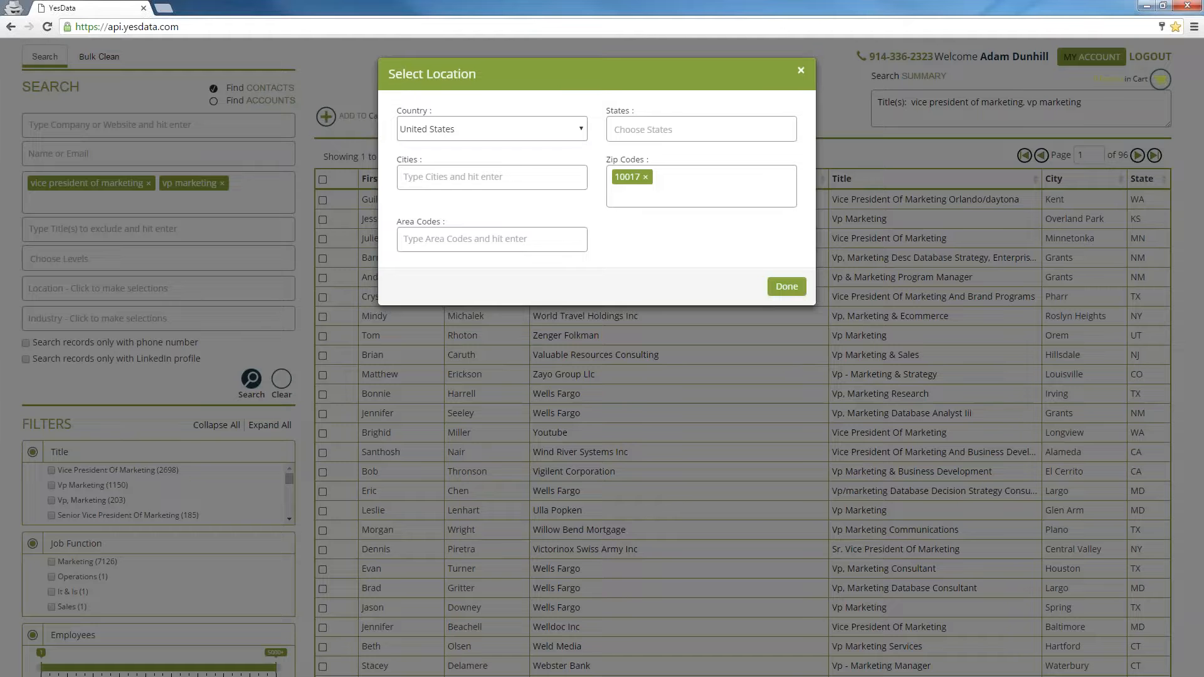
text(10018,)
key(Return)
text(10020)
key(Return)
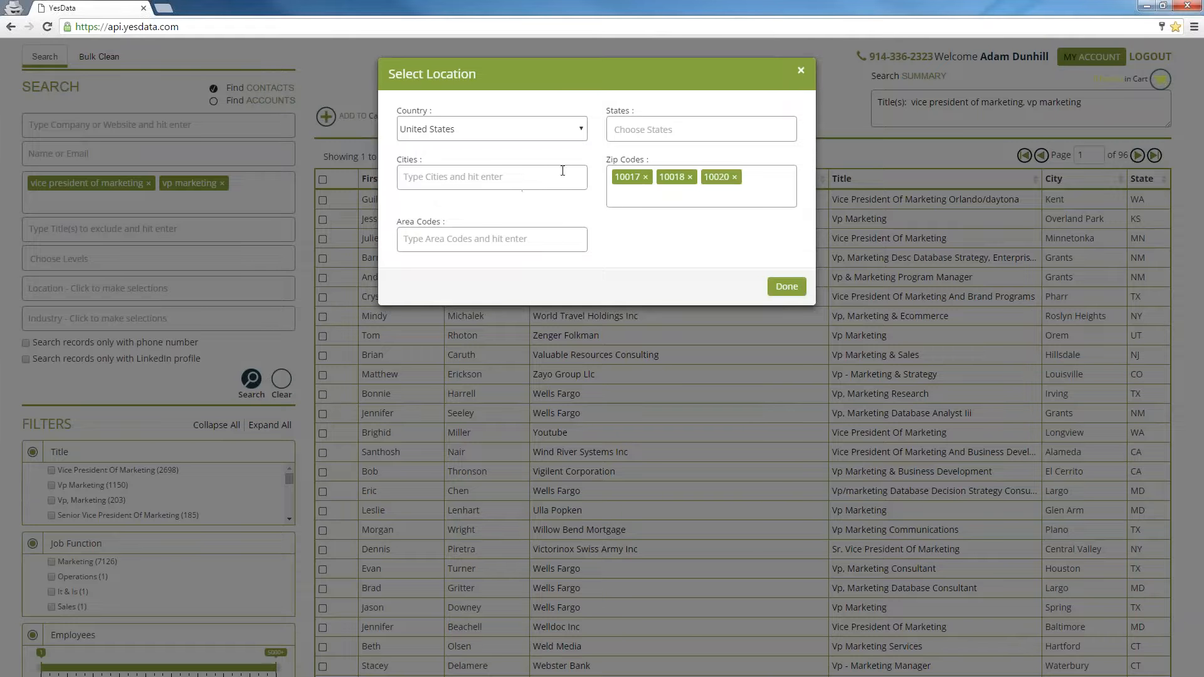
click(667, 130)
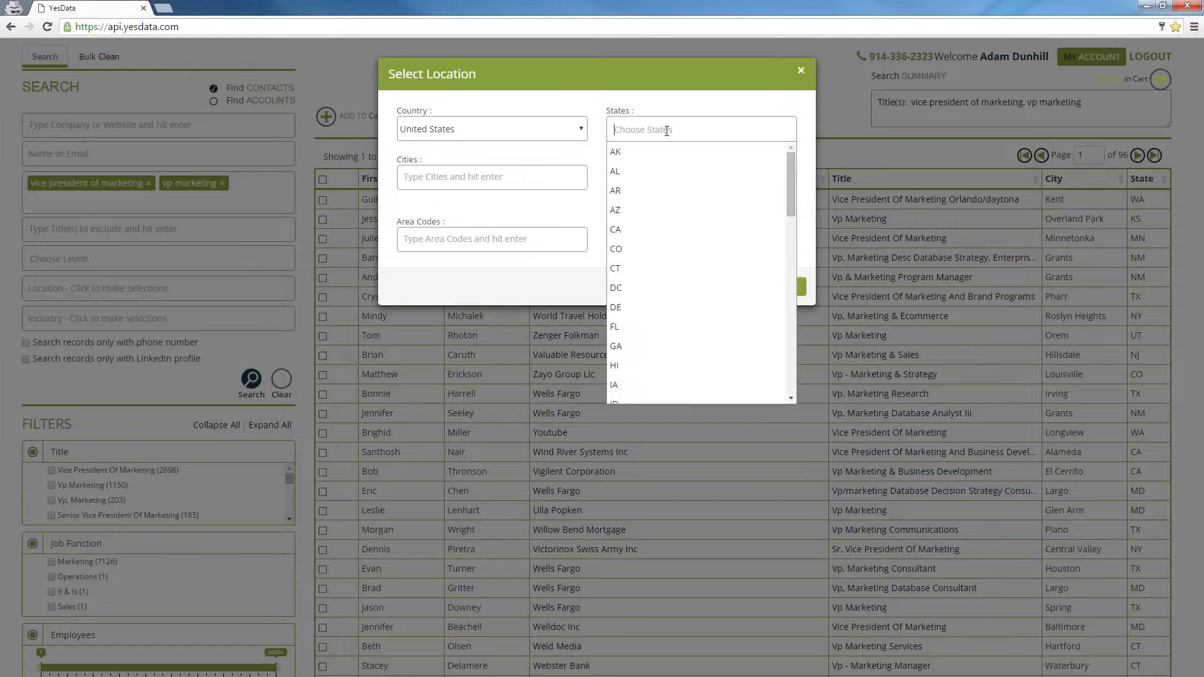
click(656, 162)
click(653, 180)
click(595, 261)
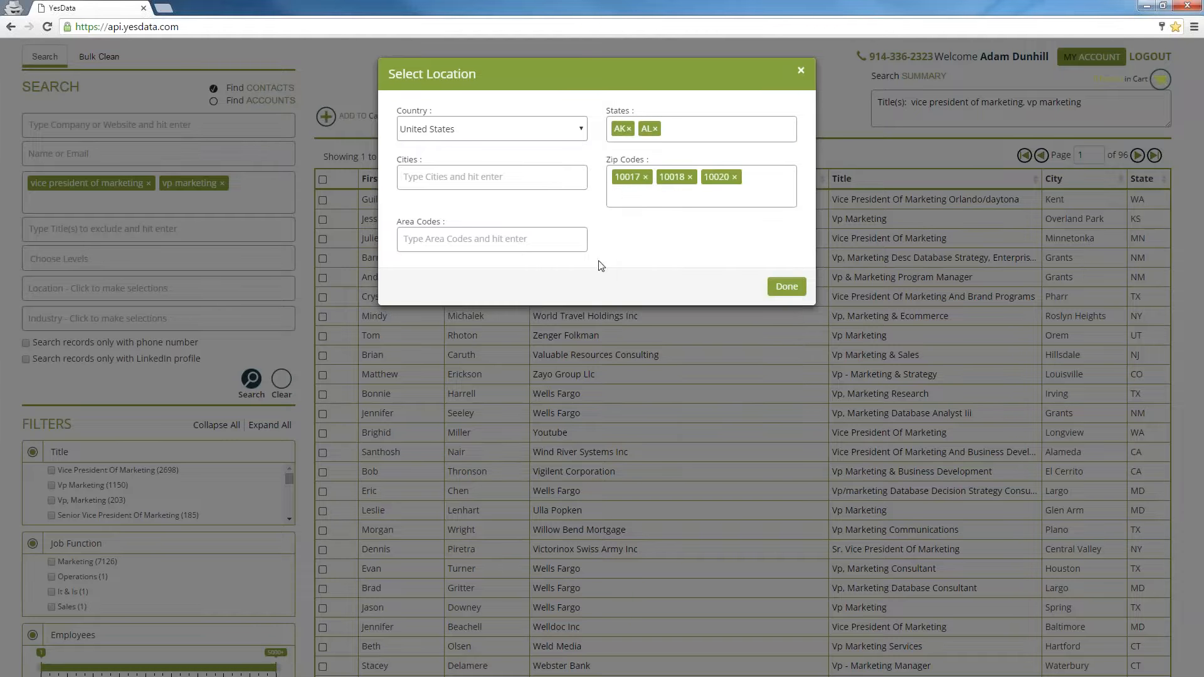
click(655, 129)
click(629, 130)
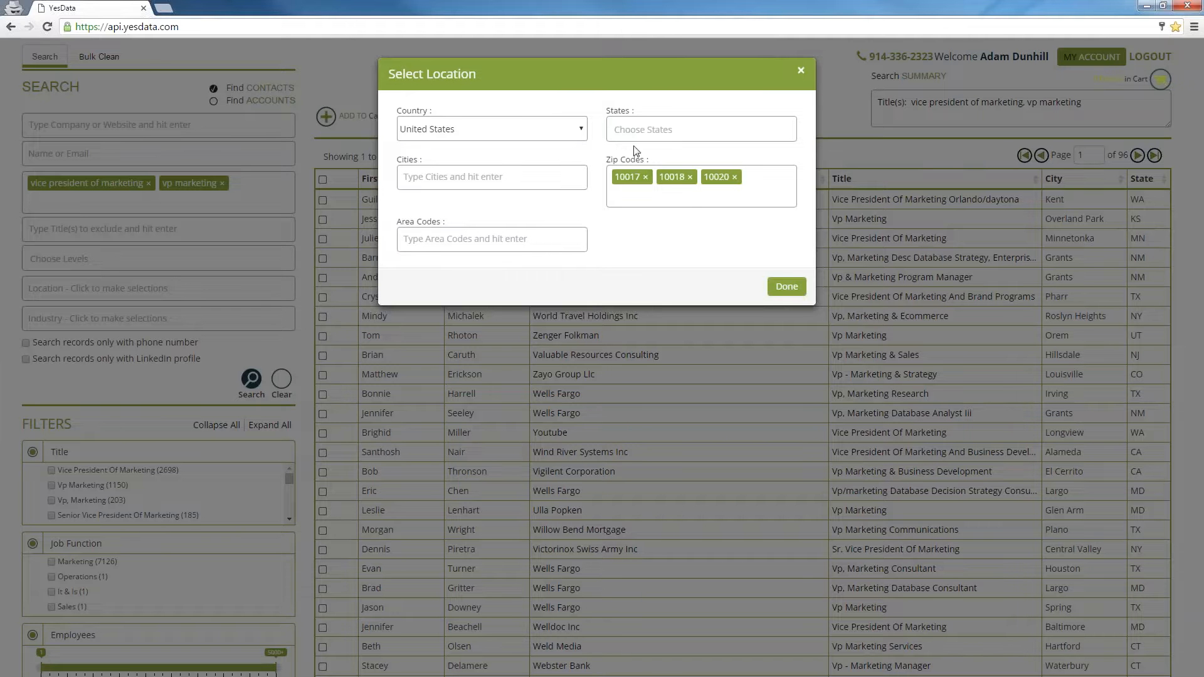
- Apply the zip code location selection and rerun the contact search
click(788, 287)
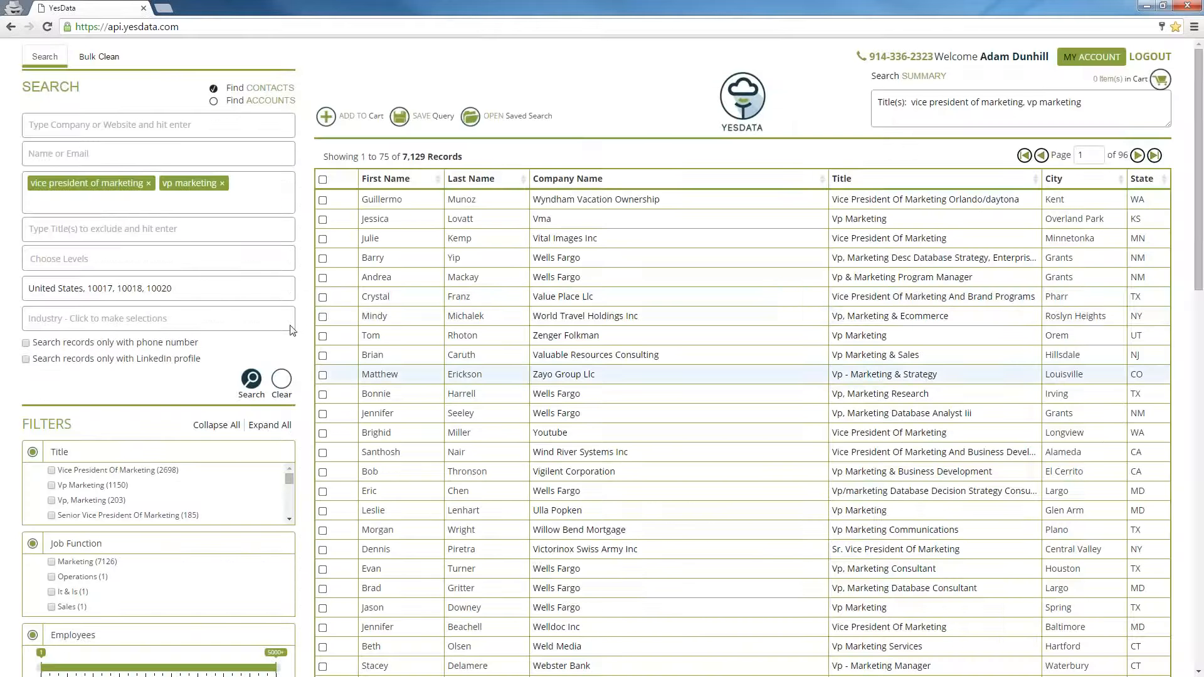
click(252, 383)
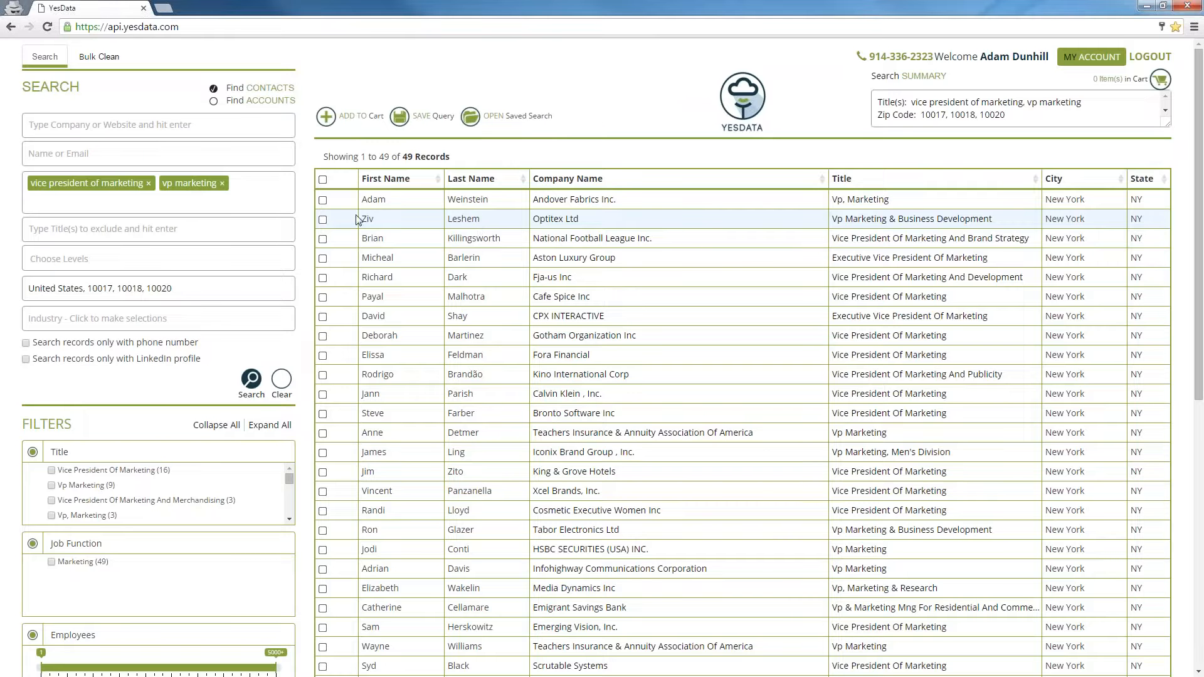
- Select the first three contacts in the results and add them to the cart
click(322, 199)
click(323, 219)
click(322, 238)
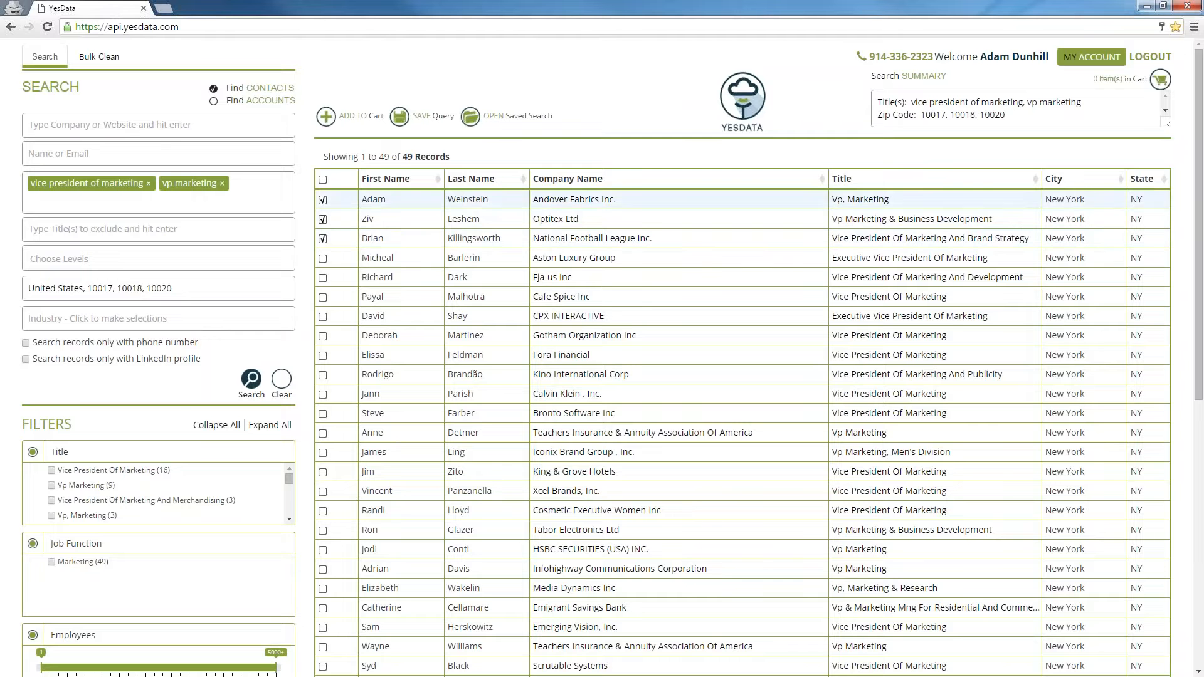
click(327, 118)
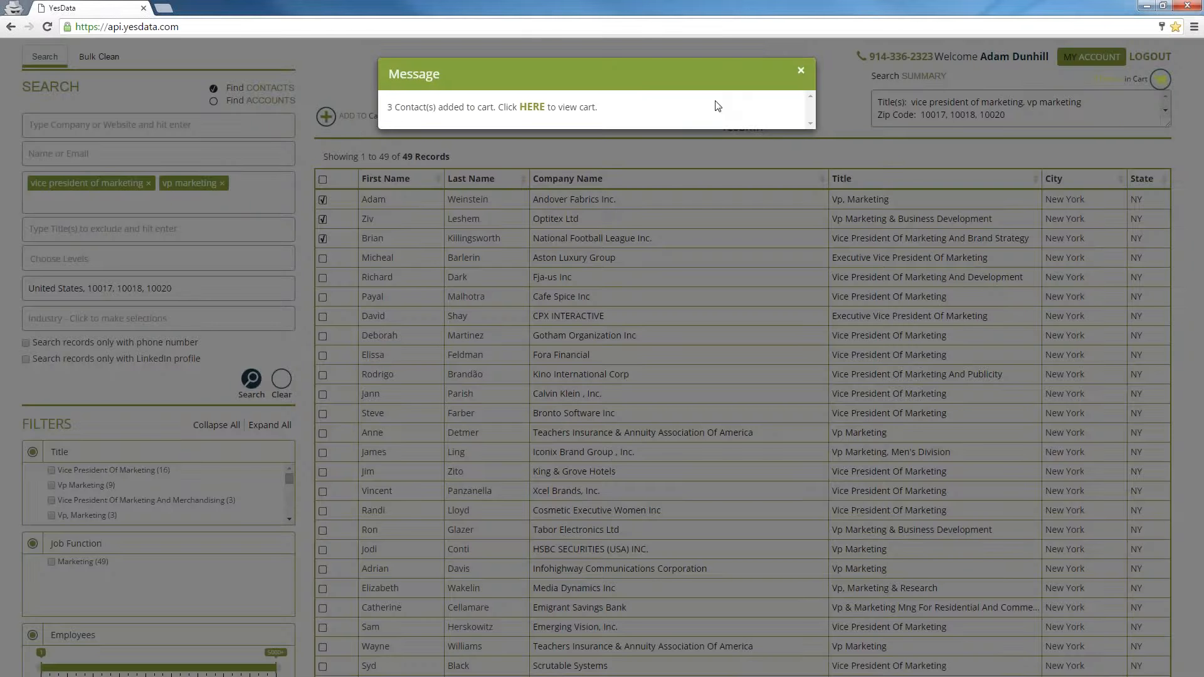
click(801, 70)
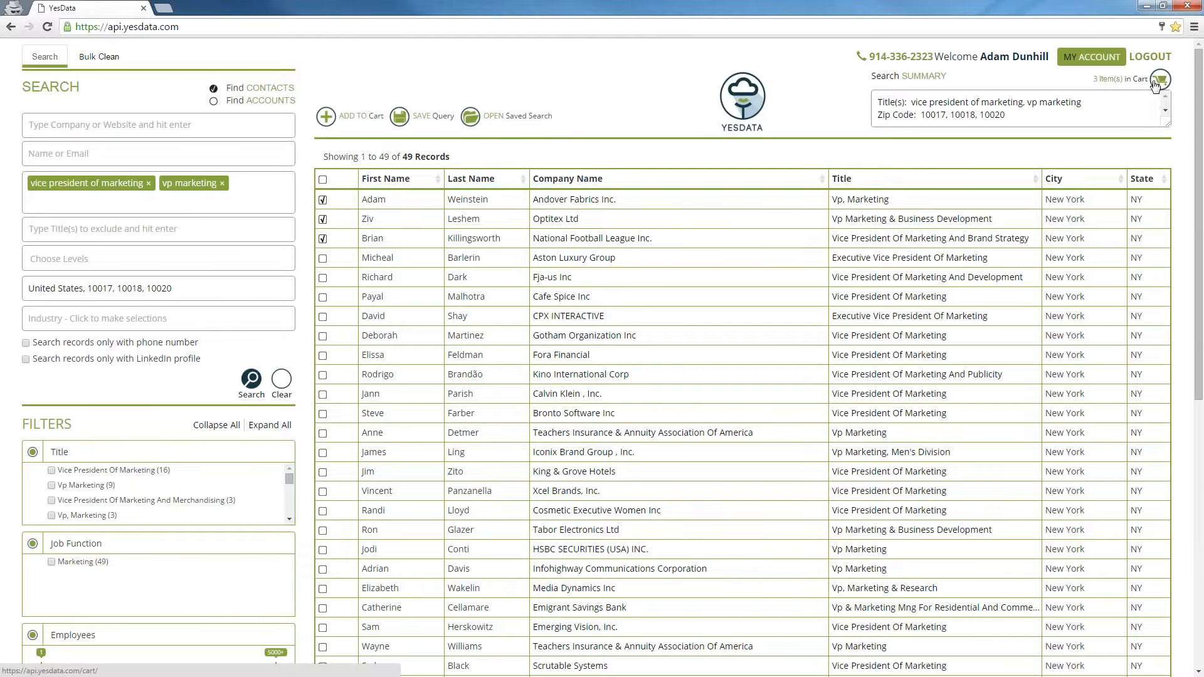
- Clear all search criteria and search the industry types for automobile
click(282, 380)
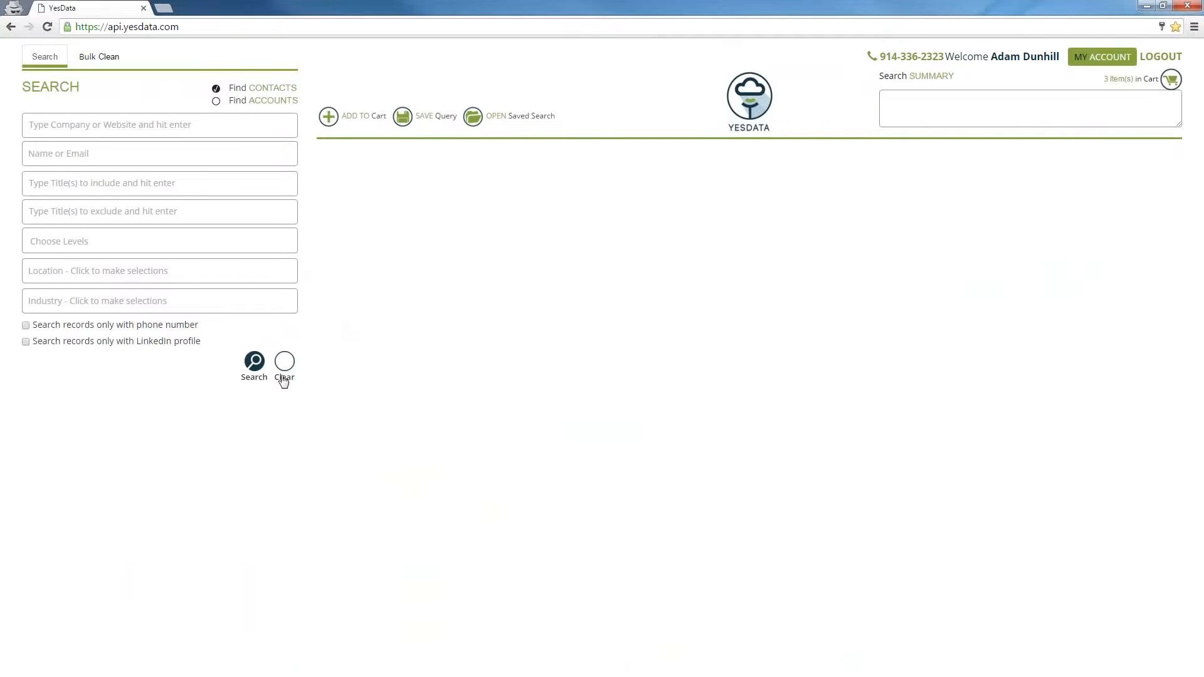
click(82, 307)
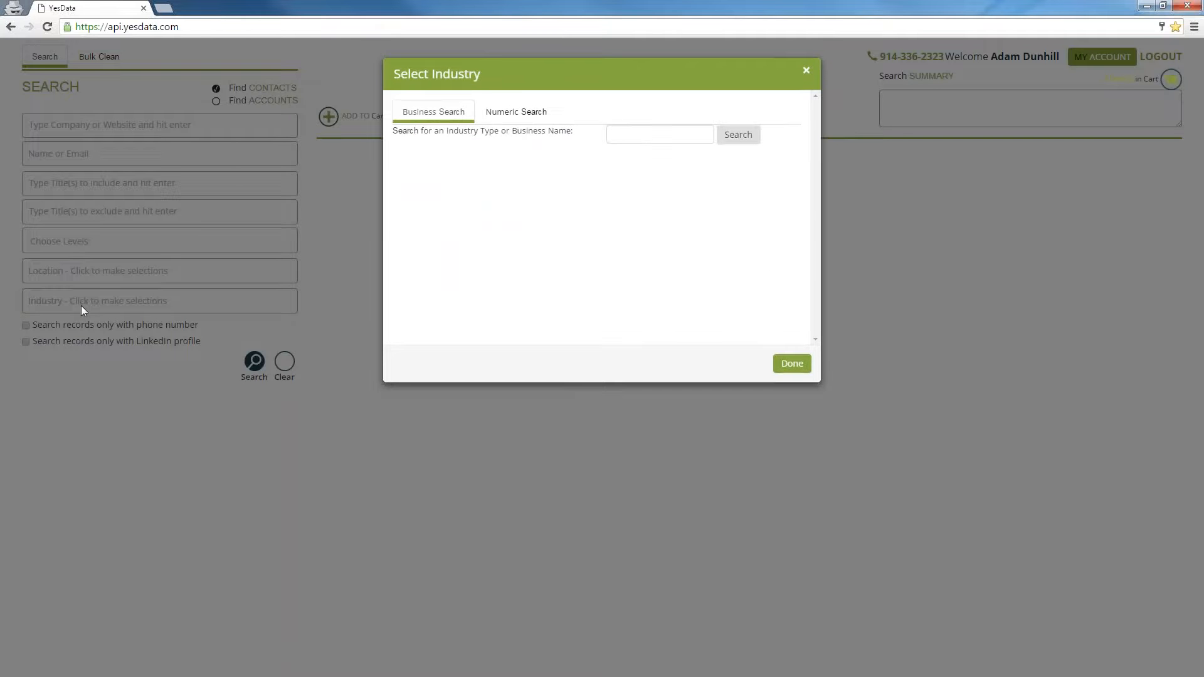
click(645, 140)
text(automobile)
click(742, 142)
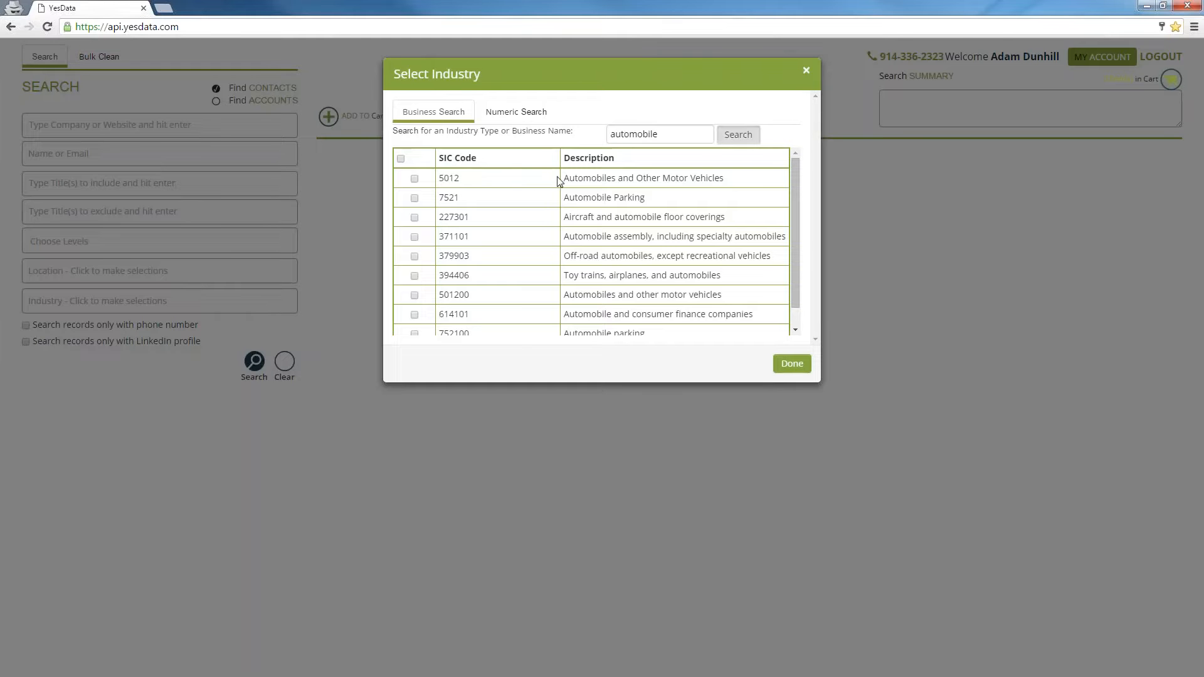
drag(565, 178, 724, 178)
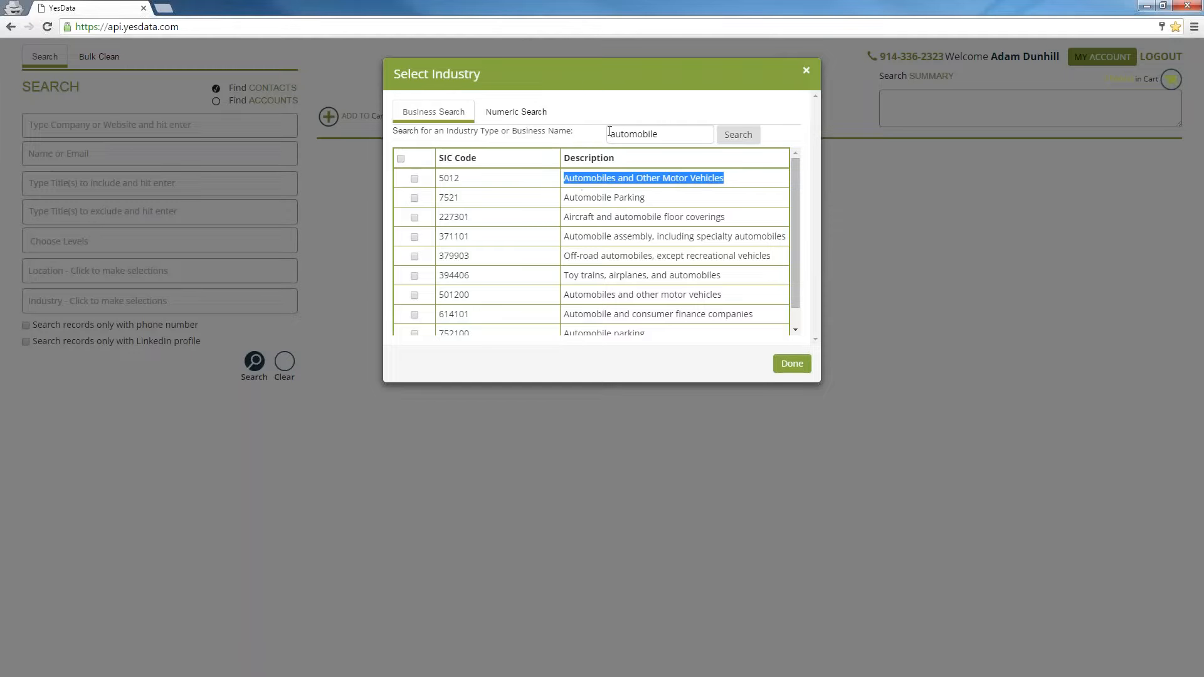
- Expand SIC code 50 in the numeric industry list and select 5012 Automobiles and Other Motor Vehicles
click(506, 113)
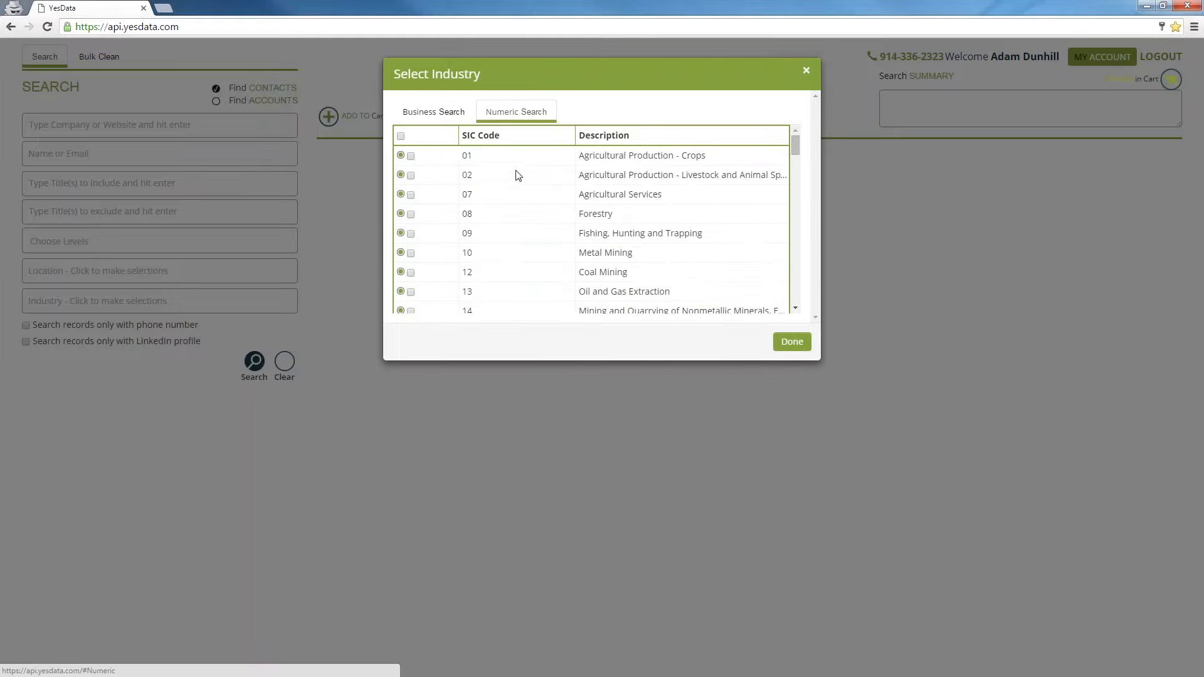
scroll(515, 157, down, 6)
scroll(524, 189, down, 4)
scroll(524, 189, down, 4)
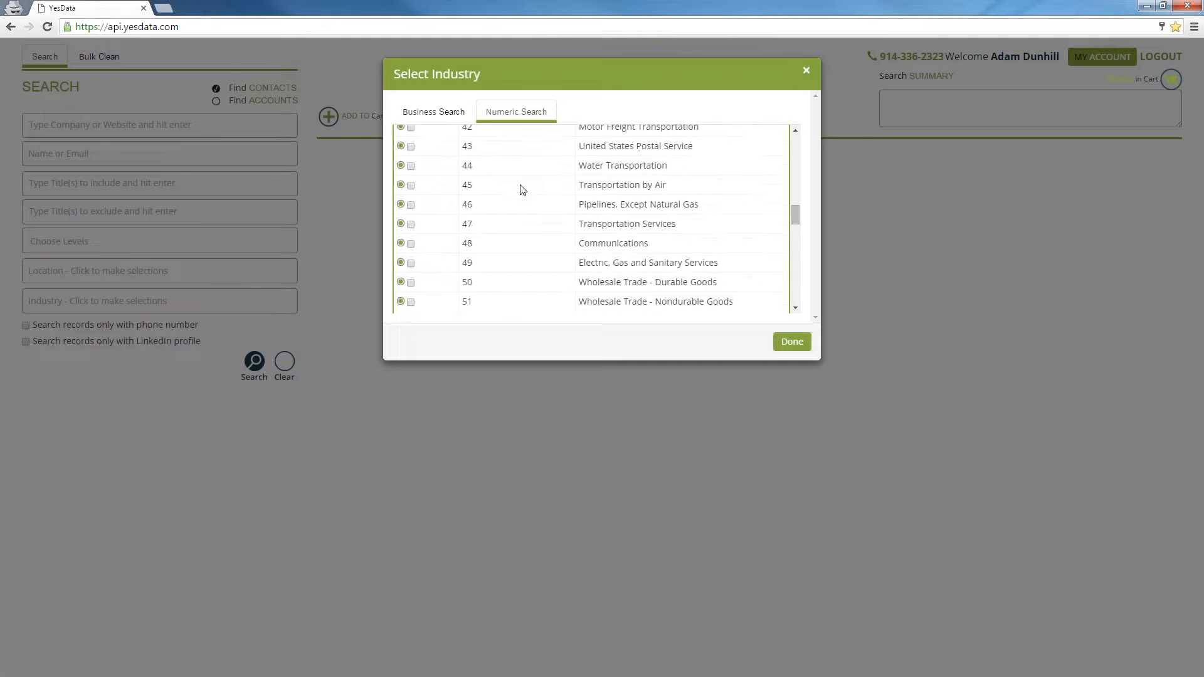
scroll(523, 189, up, 1)
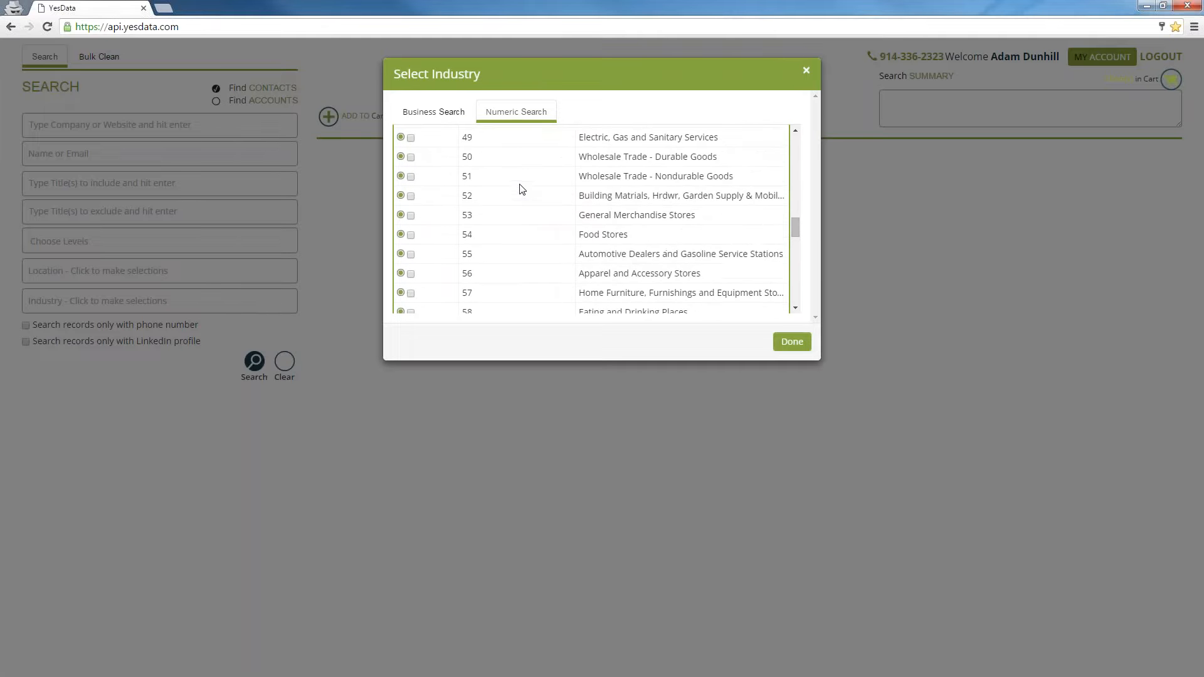
click(401, 159)
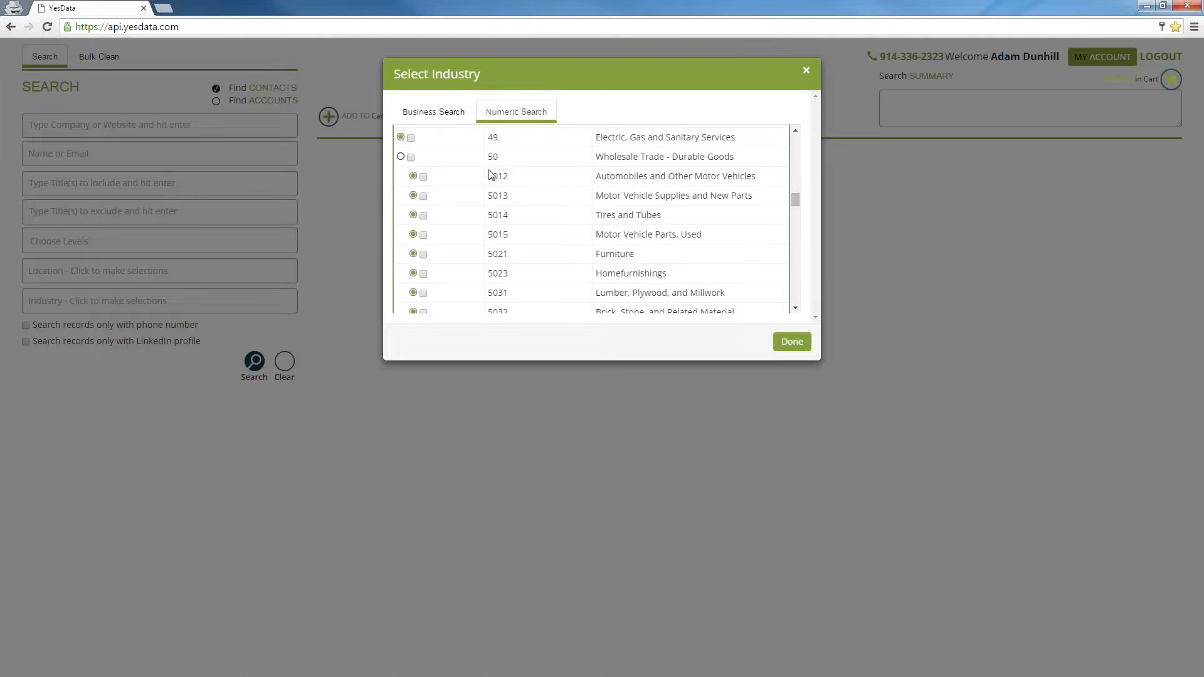
drag(490, 178, 510, 178)
- Expand SIC code 5015 and try selecting its subcode 501502 Automotive servicing equipment, used
click(413, 236)
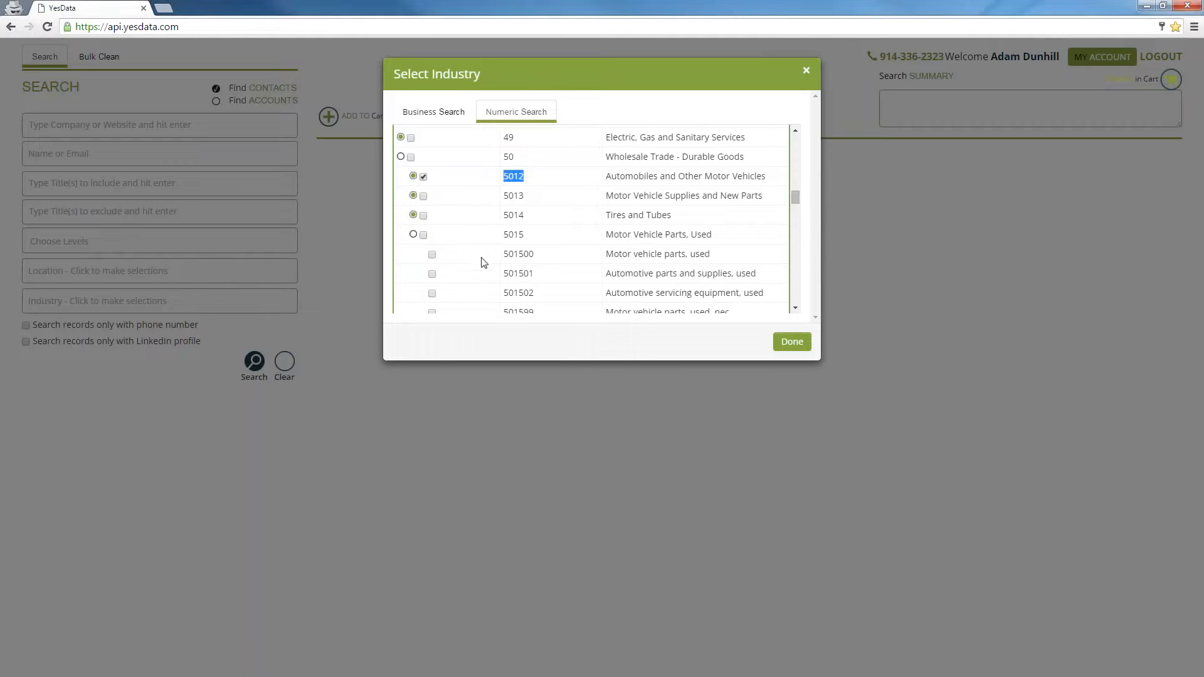
scroll(484, 262, down, 1)
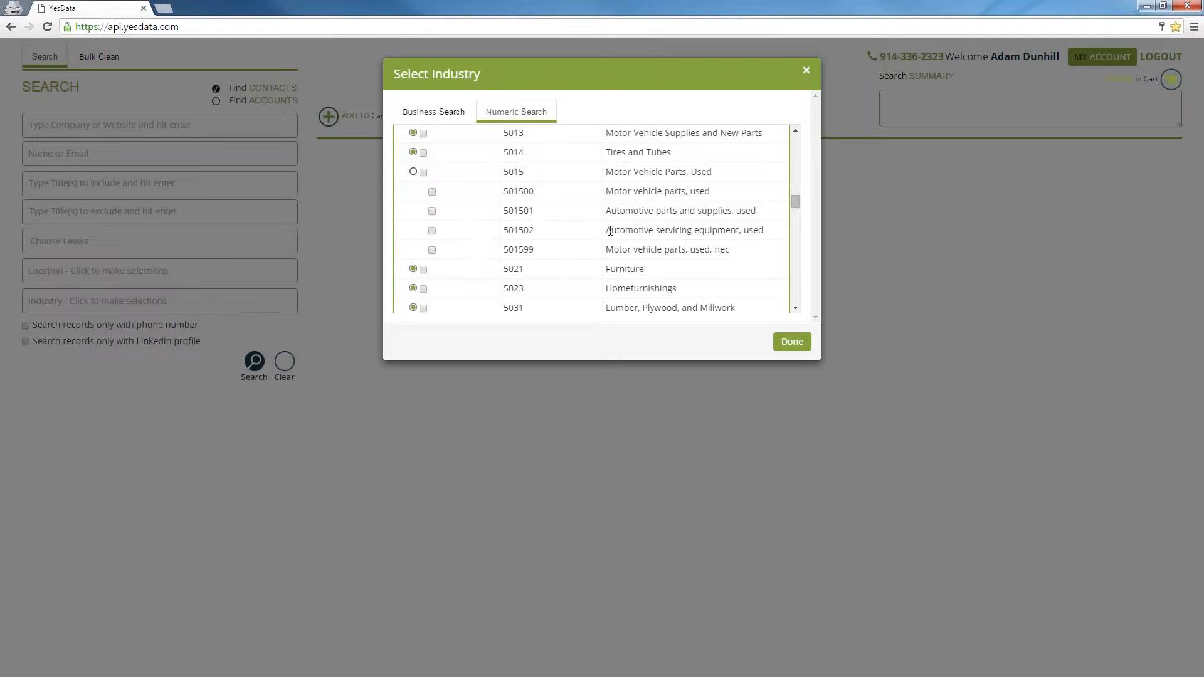
drag(607, 230, 768, 231)
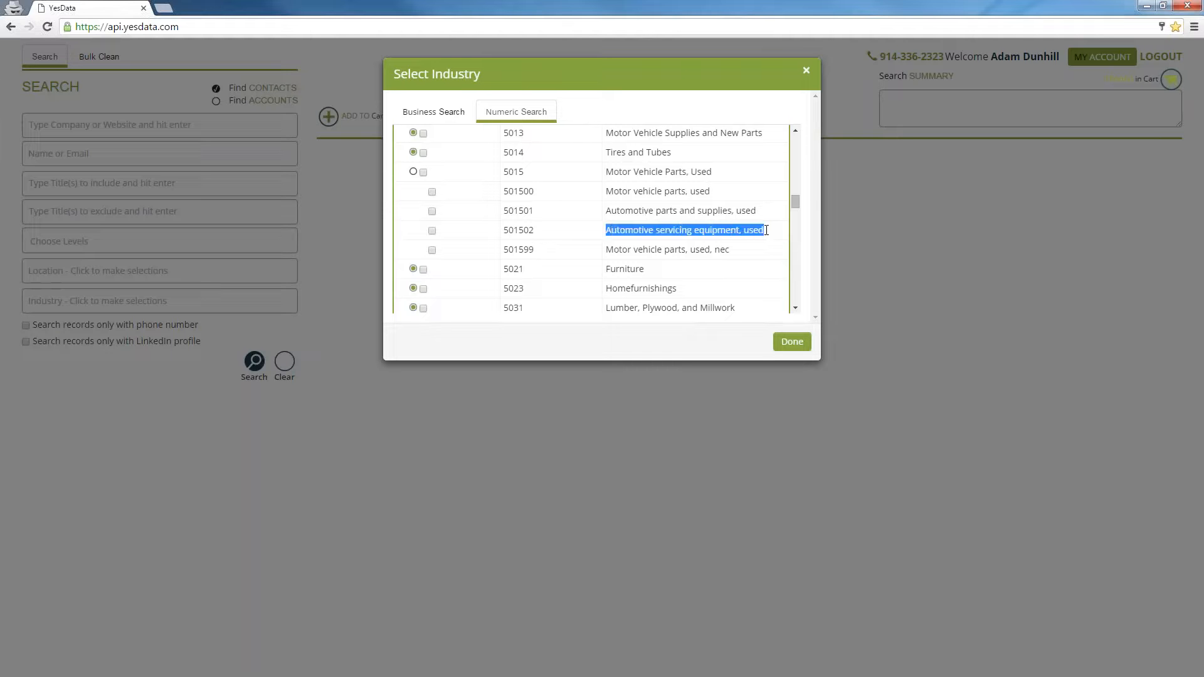
click(432, 231)
click(432, 231)
- Apply the industry selection and run the contact search with it
click(793, 343)
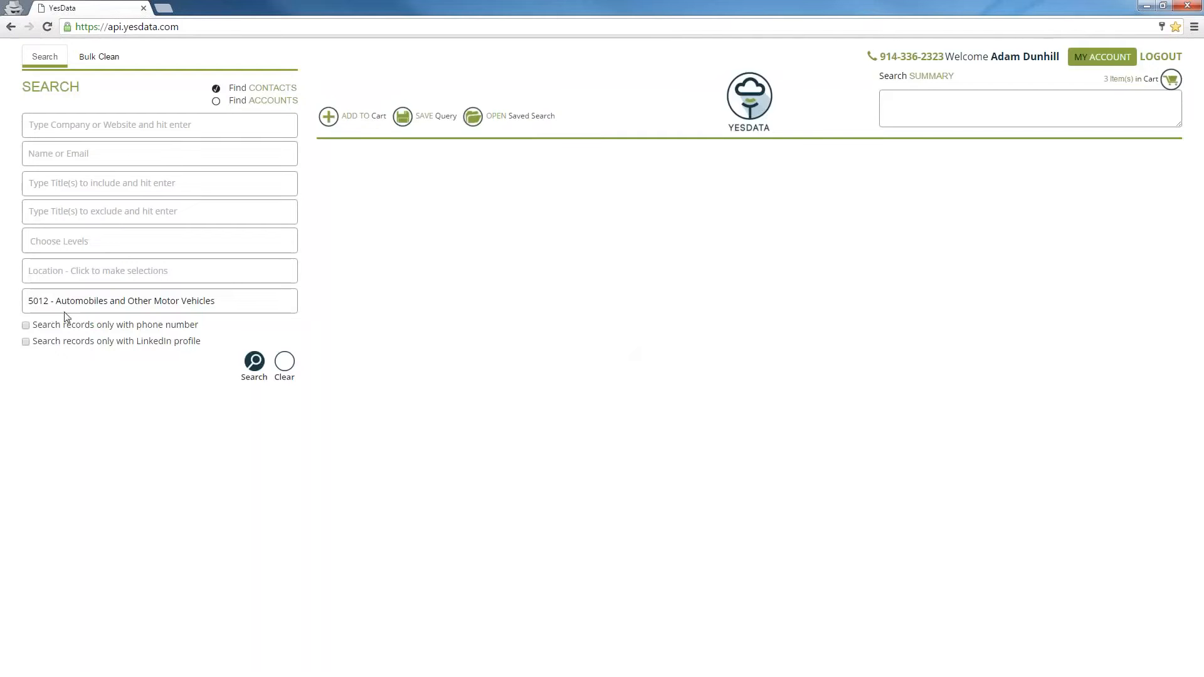
click(254, 361)
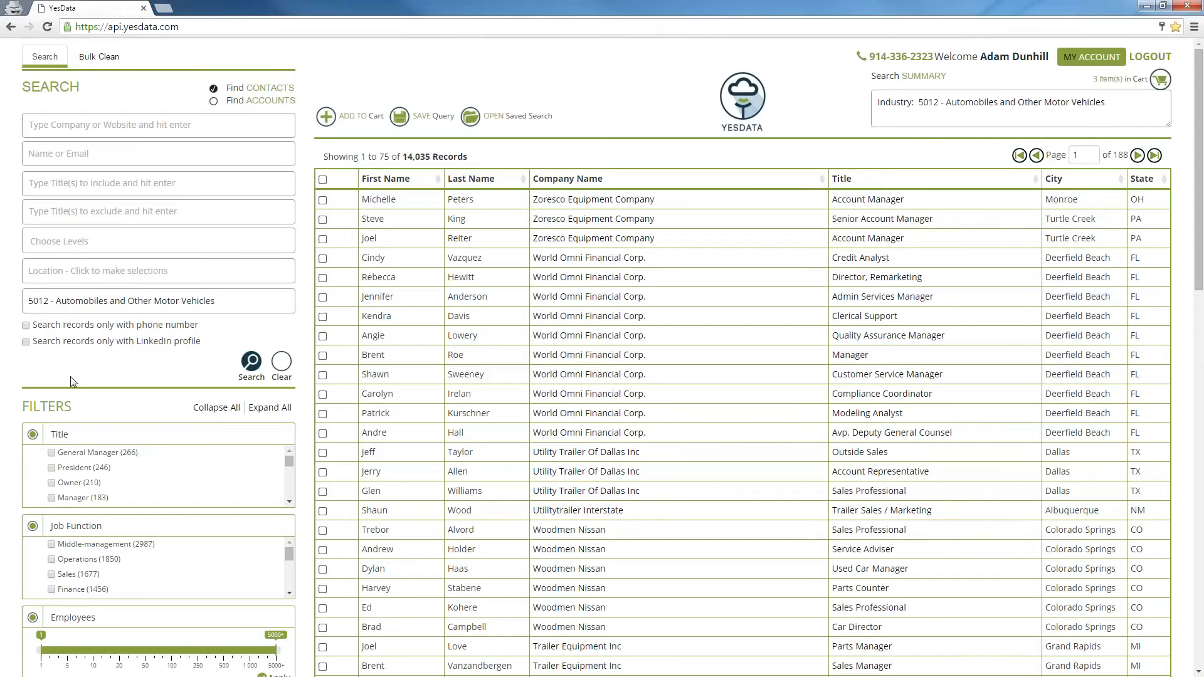
- Filter the results to the Middle-management and Operations job functions
scroll(10, 294, down, 3)
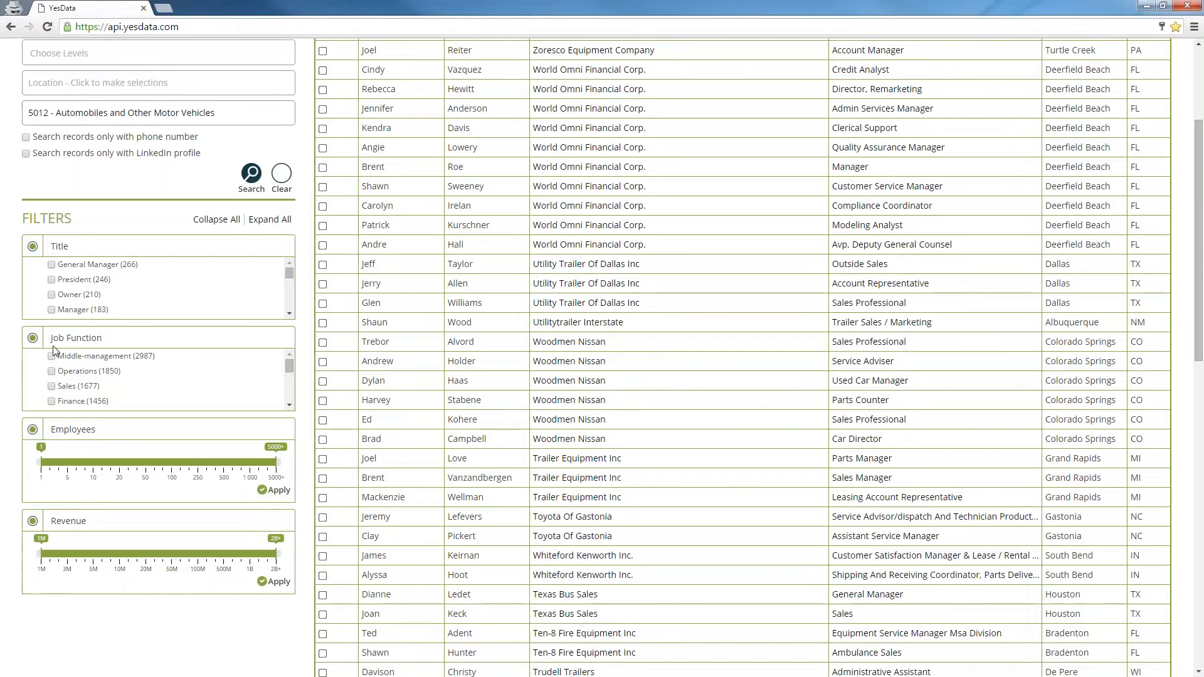
drag(22, 219, 93, 220)
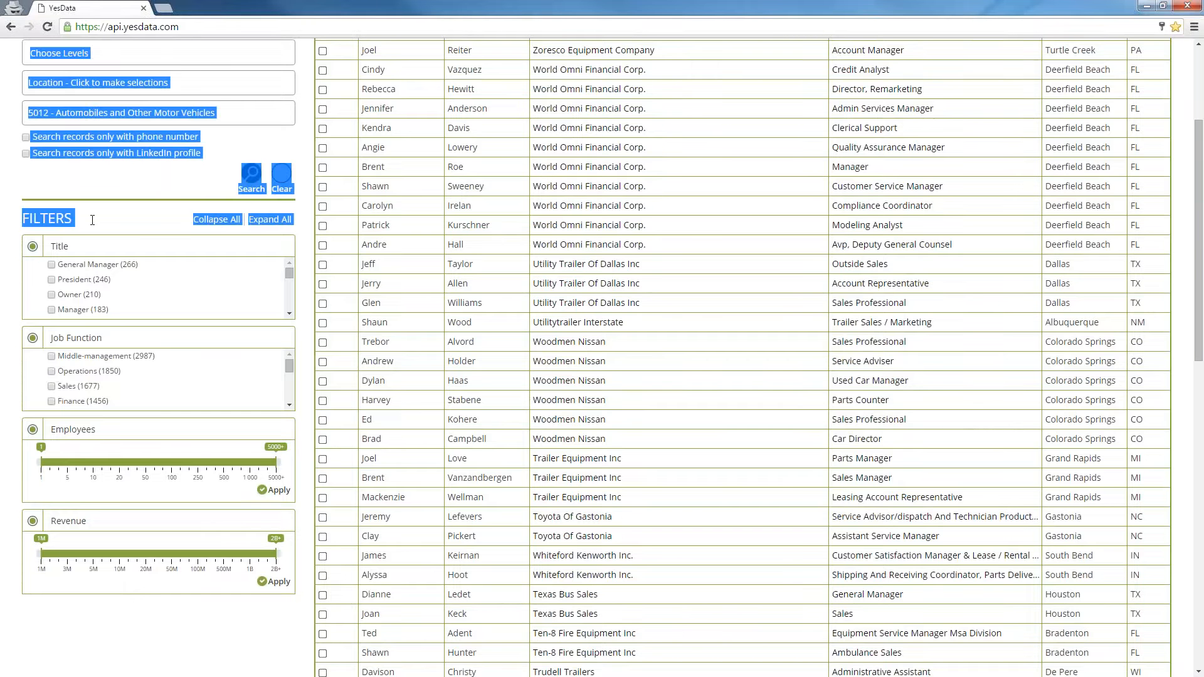
click(14, 293)
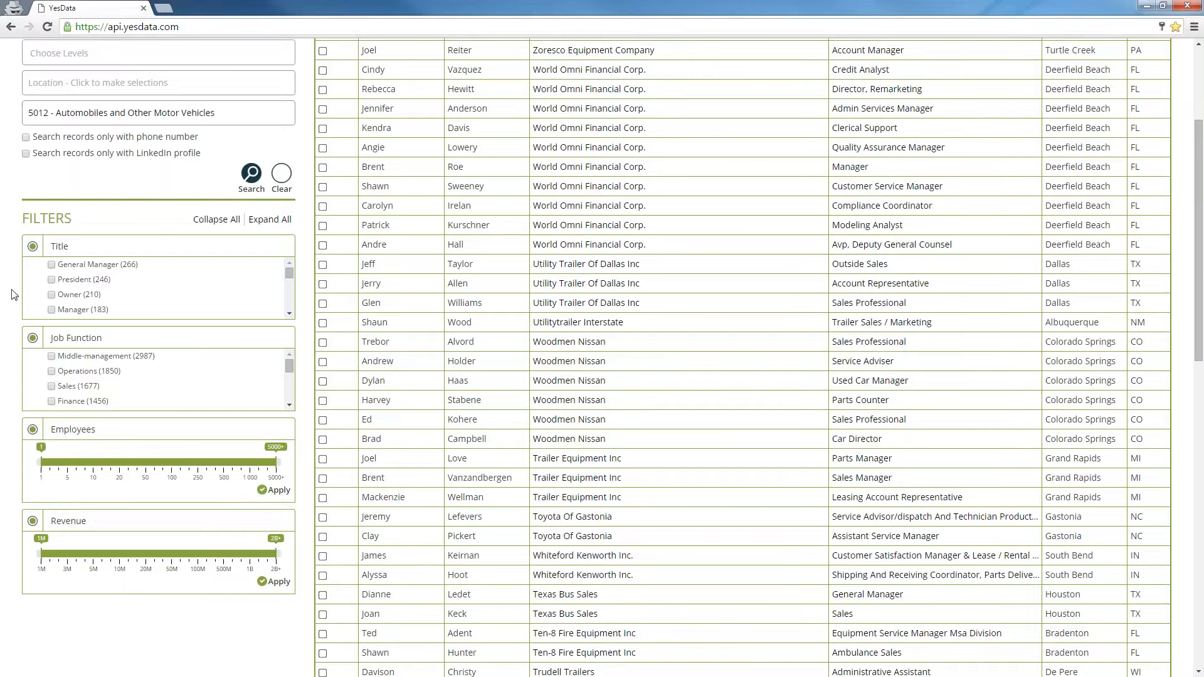
click(52, 357)
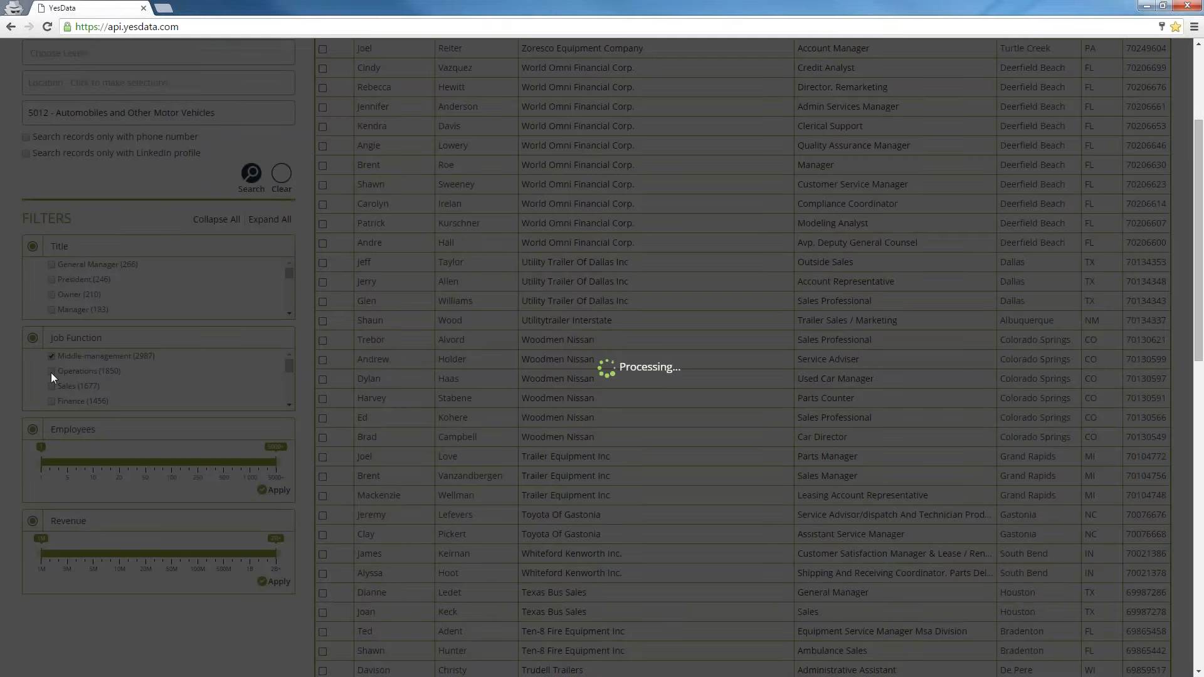
click(52, 372)
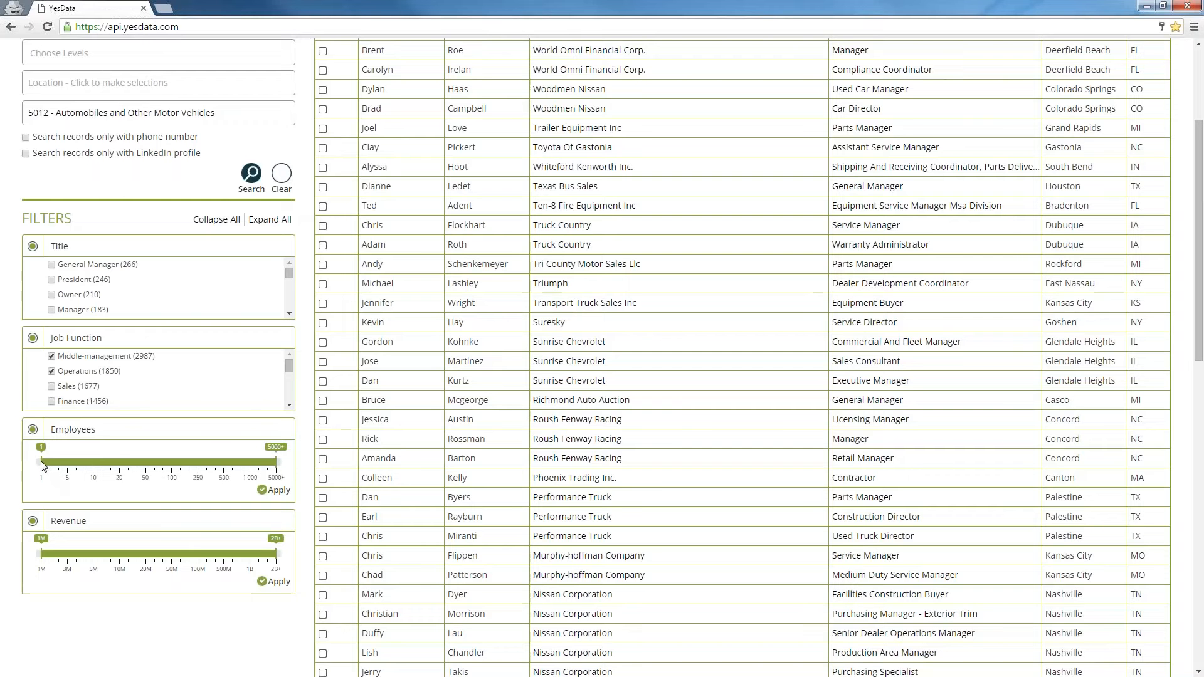
- Set the employee filter range to 50 to 500 and apply it to the results
drag(41, 465, 142, 467)
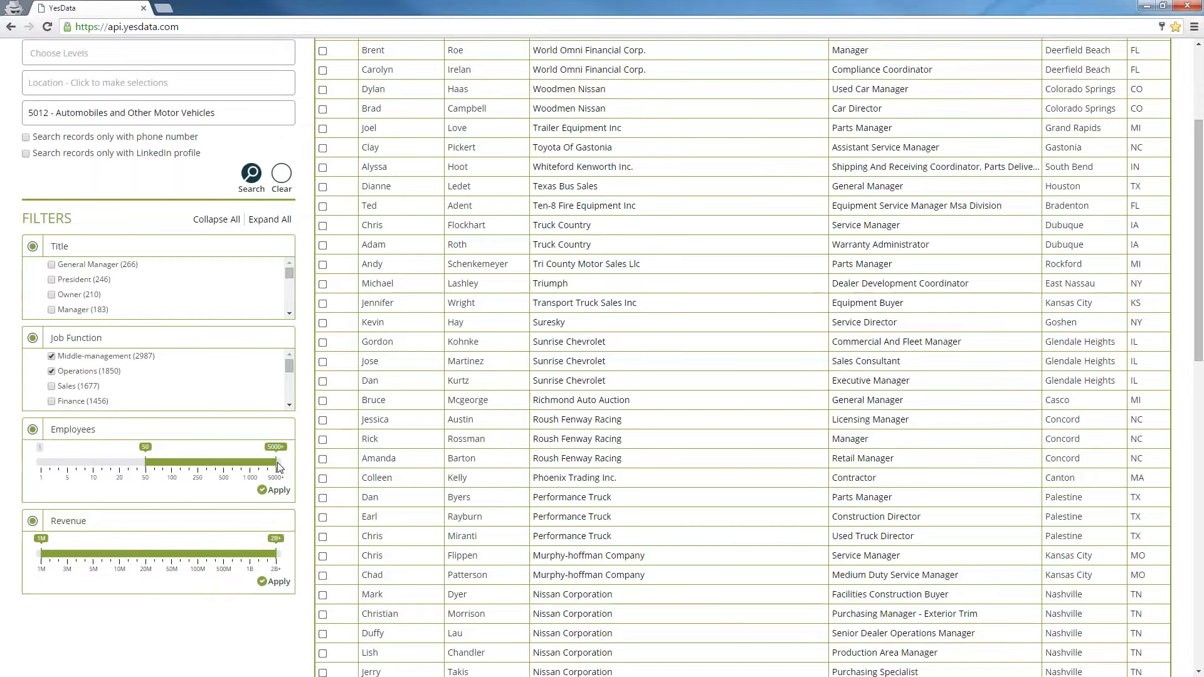
drag(278, 464, 235, 470)
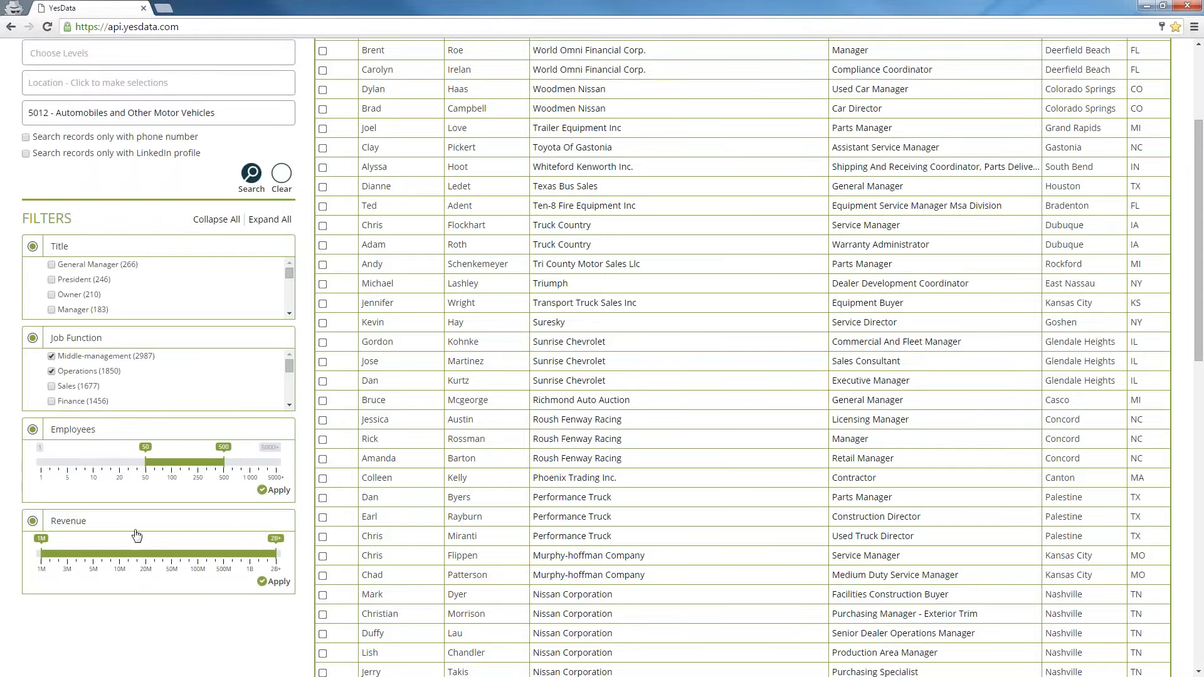
click(263, 490)
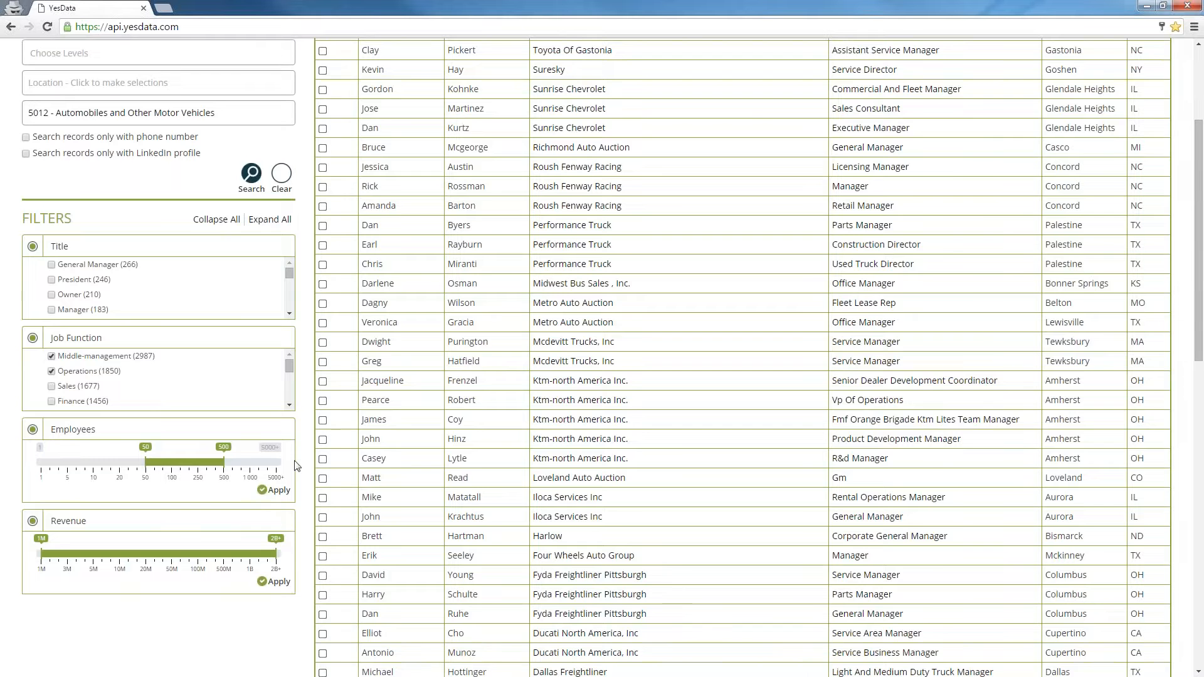
- Set the results list to show 1000 records per page
scroll(303, 464, up, 3)
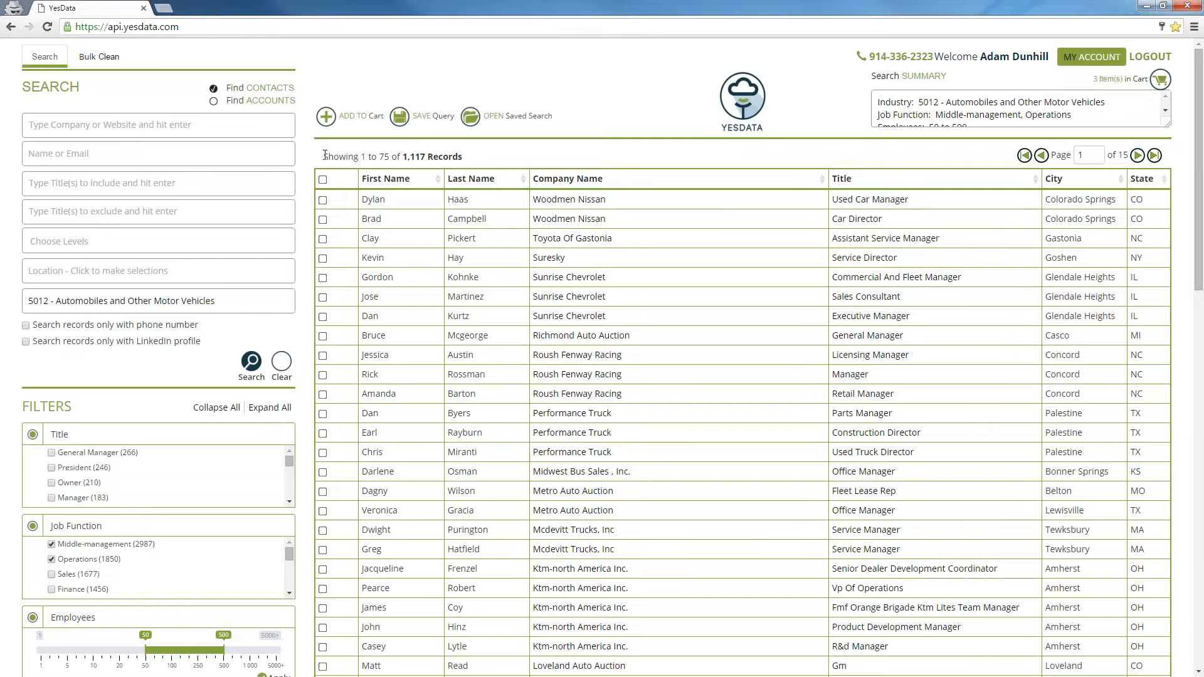
drag(324, 157, 392, 158)
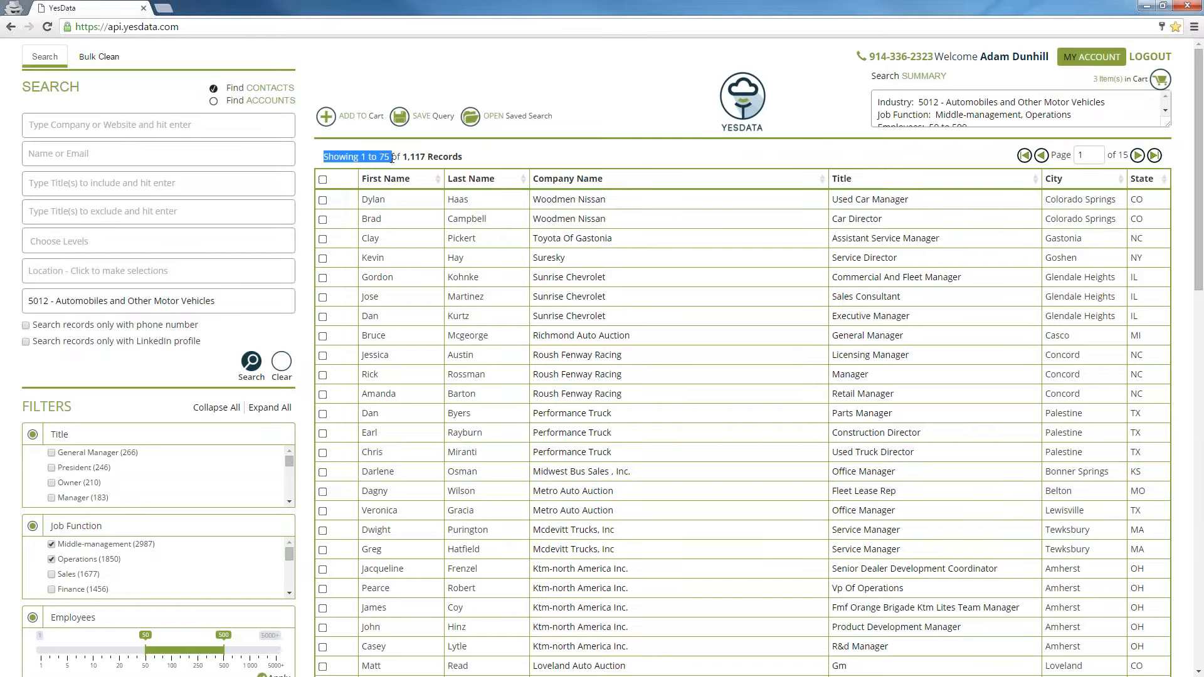
click(317, 164)
scroll(317, 164, down, 16)
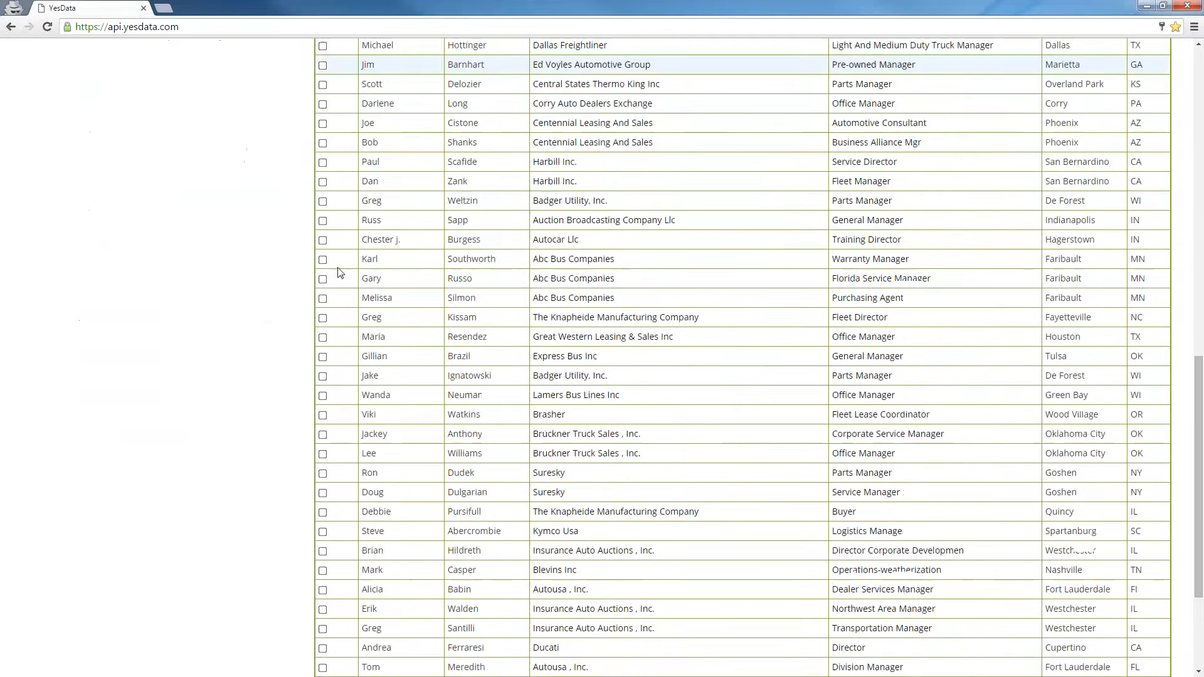
click(388, 664)
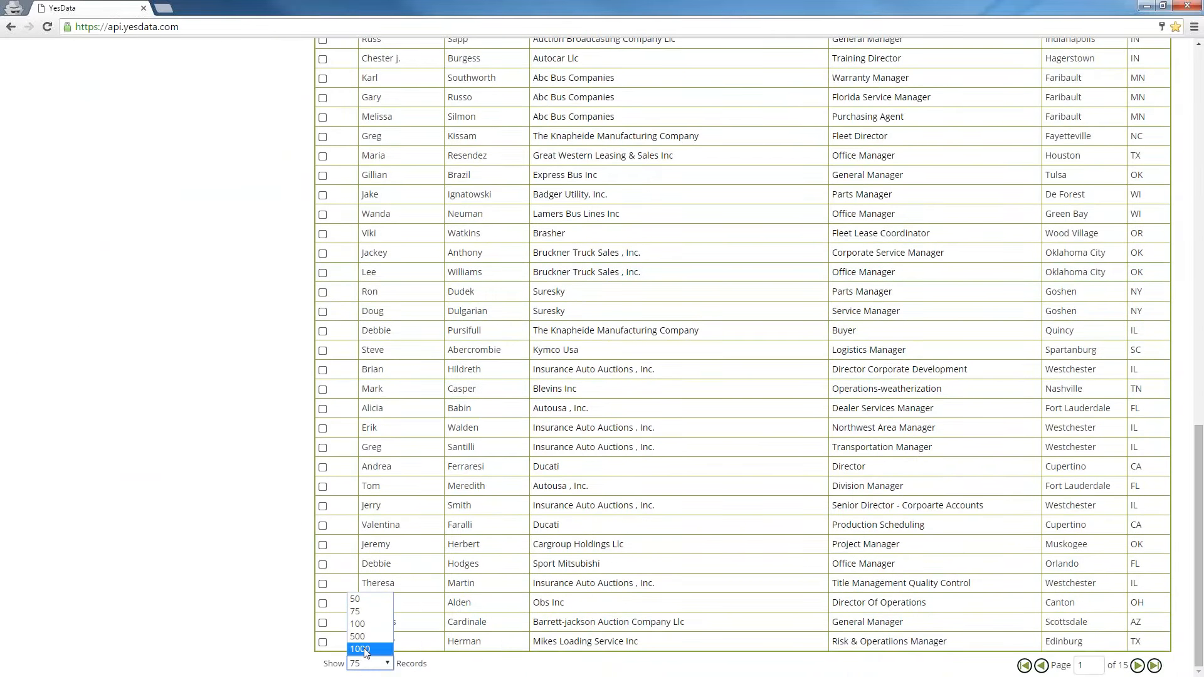
click(366, 651)
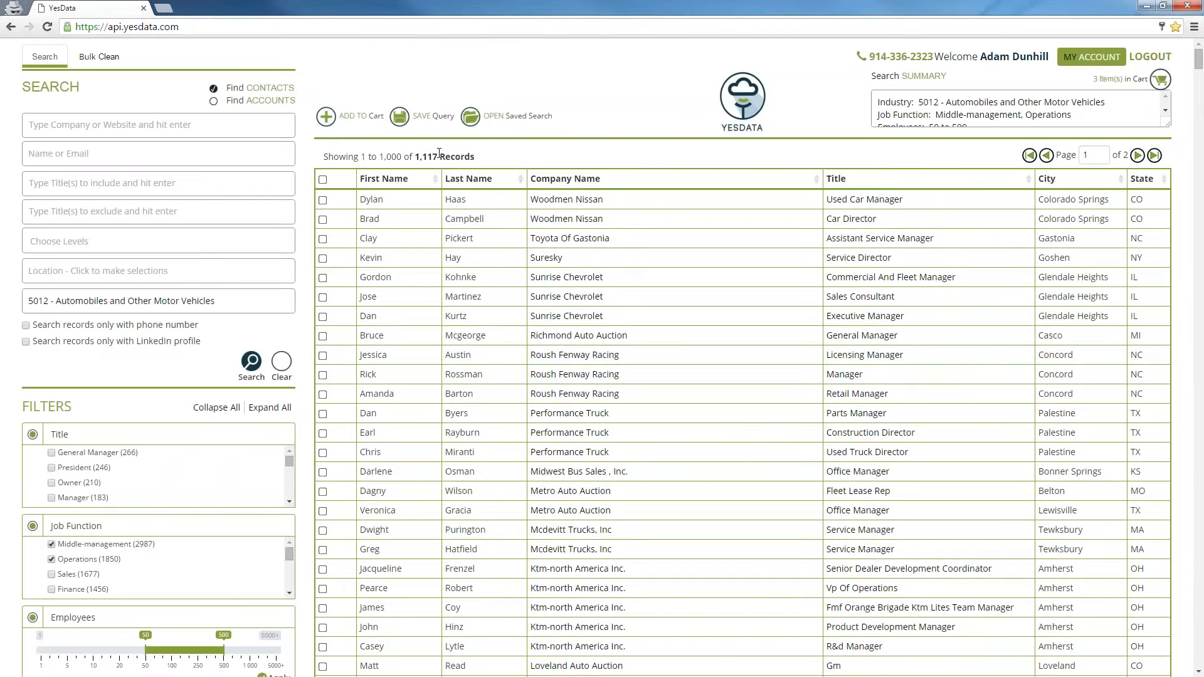
- Select all contacts on both result pages and add them to the cart
click(322, 181)
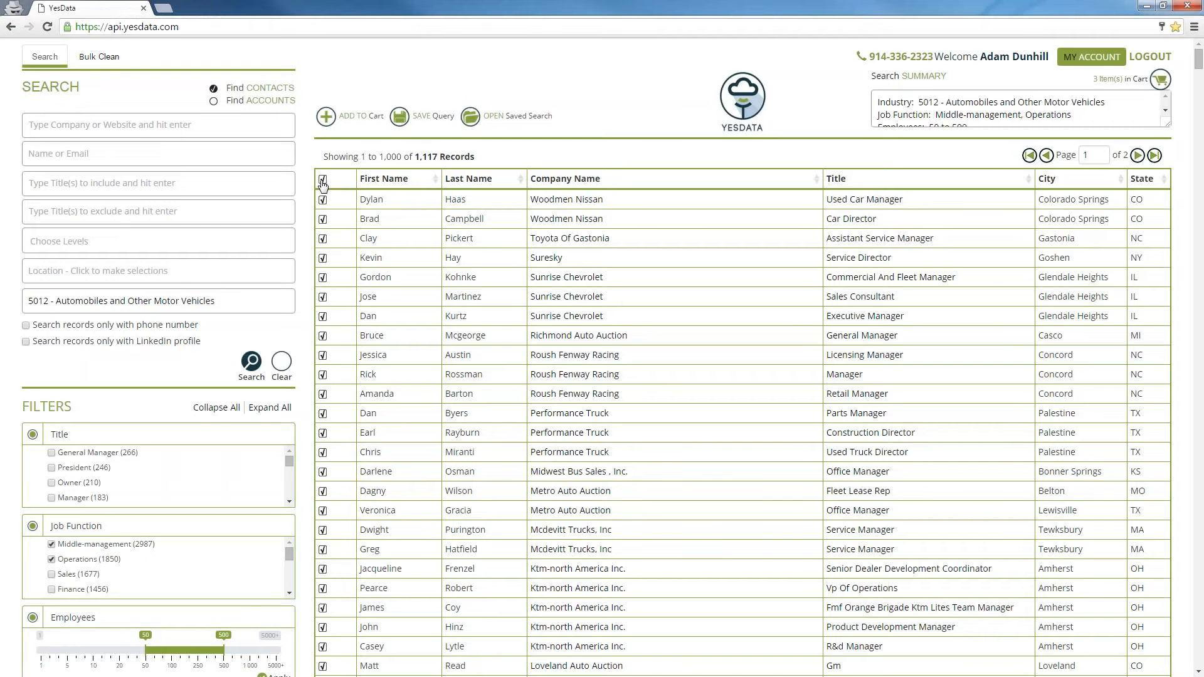
click(1138, 156)
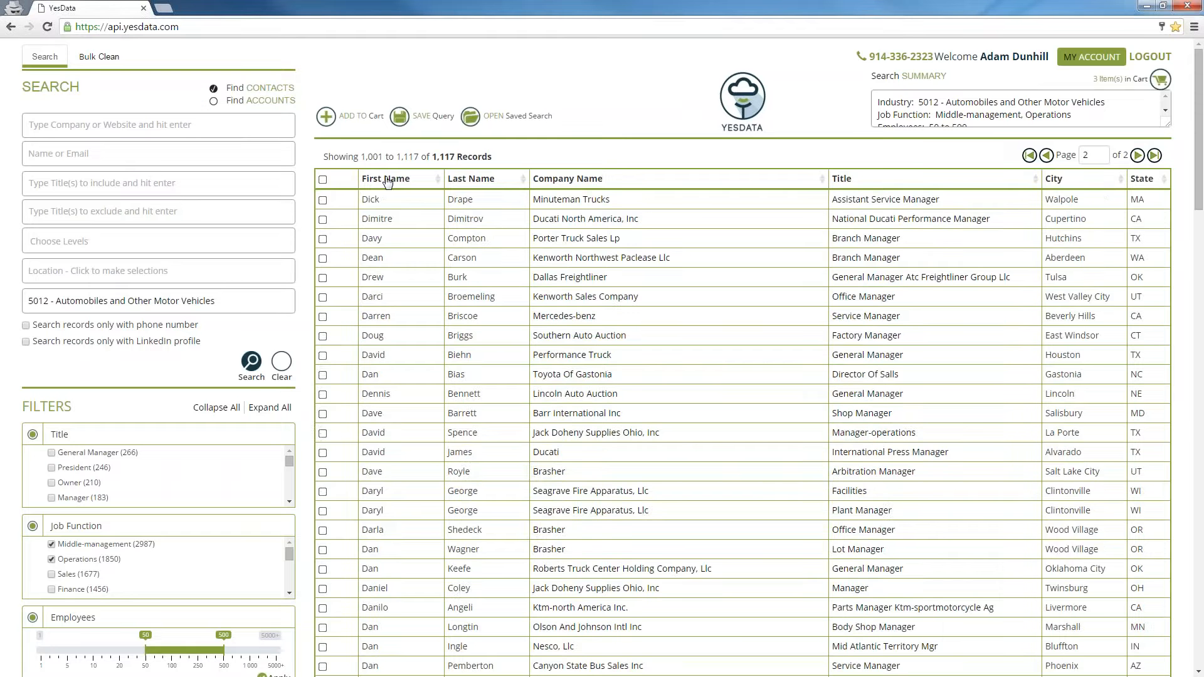
click(323, 180)
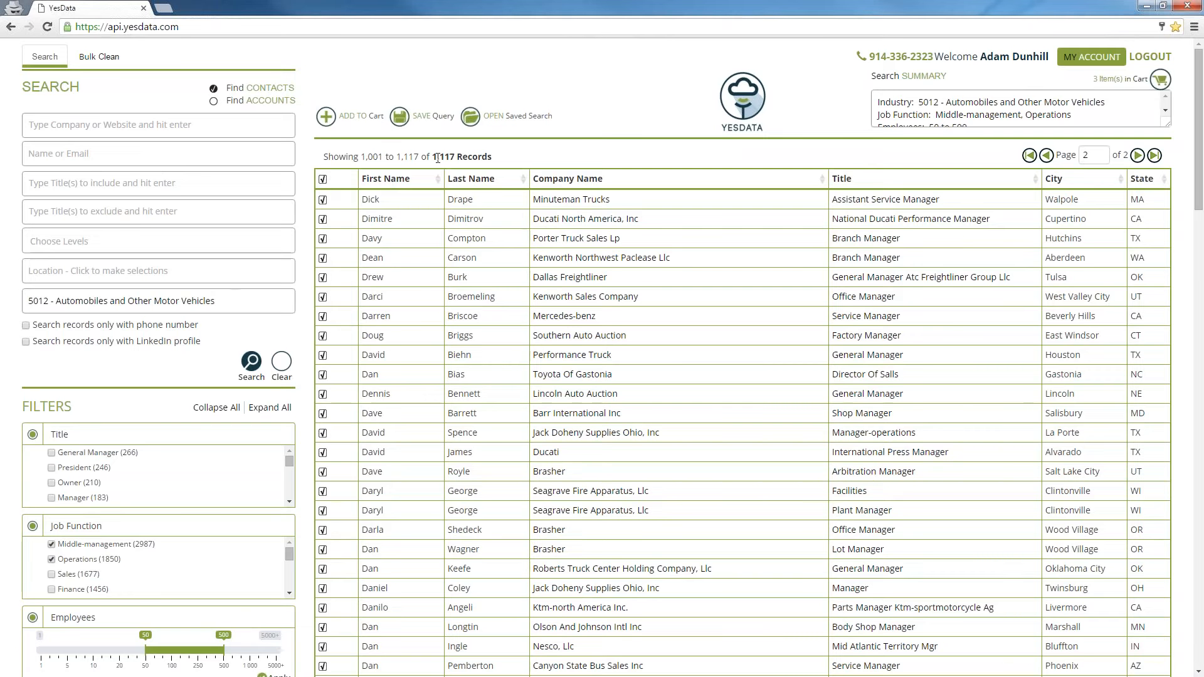
click(327, 121)
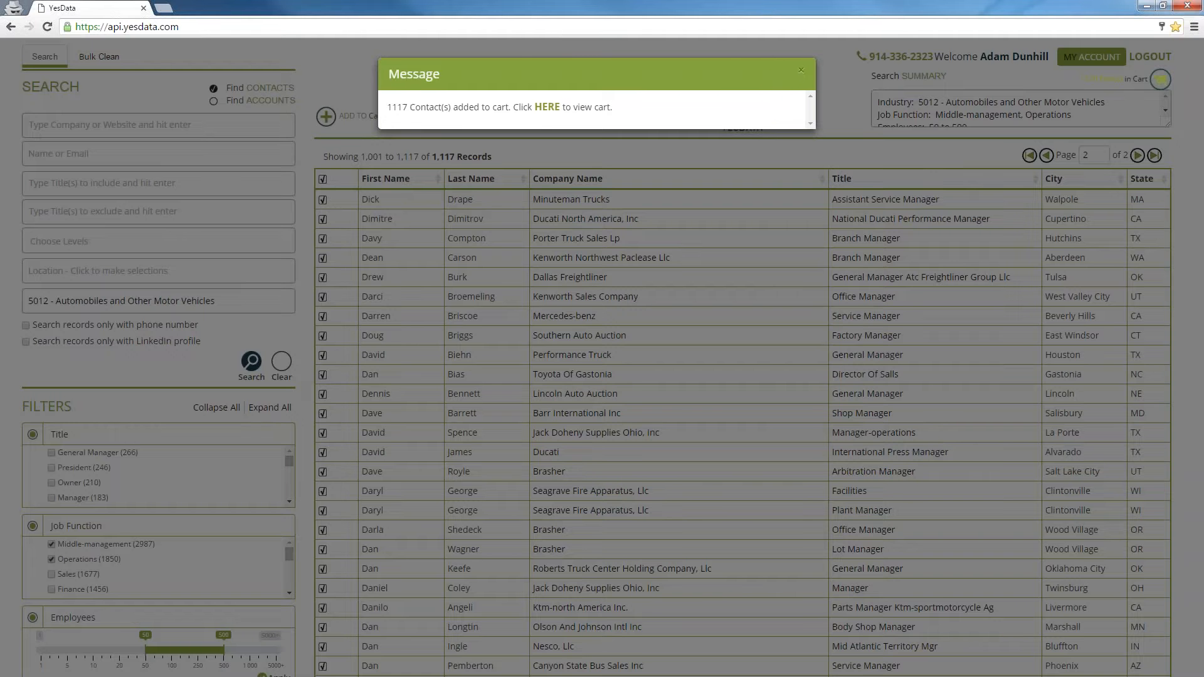
click(801, 76)
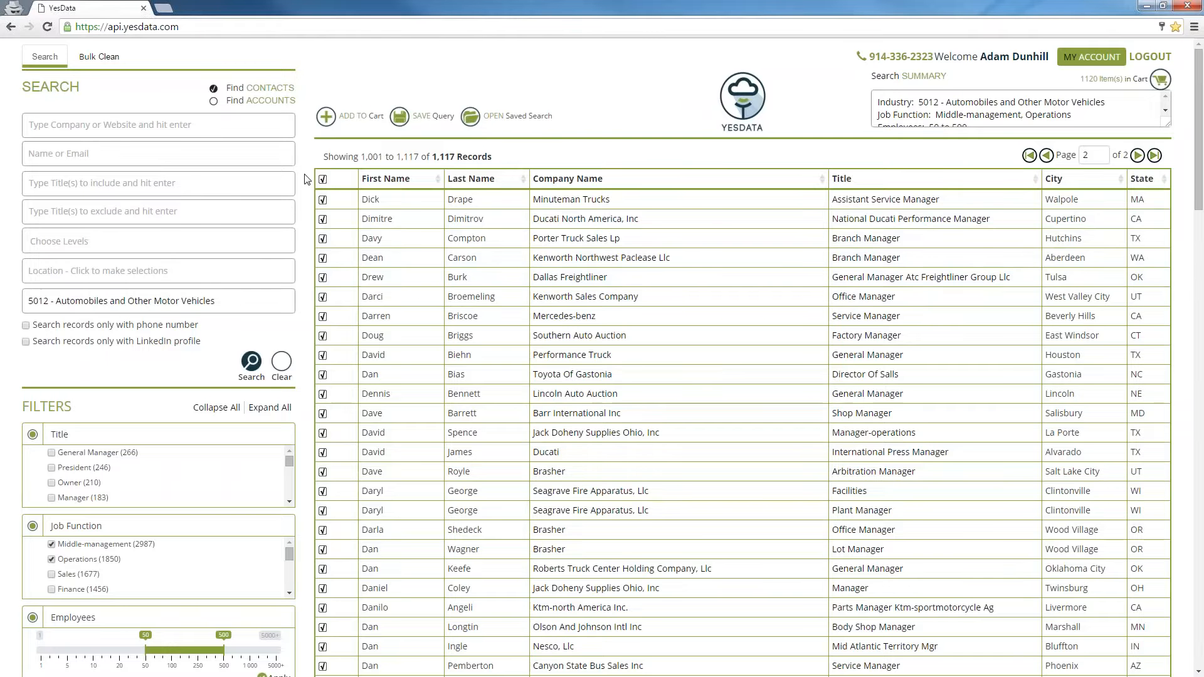
- Save the current search query under the name "test 25"
click(400, 120)
click(522, 116)
text(test)
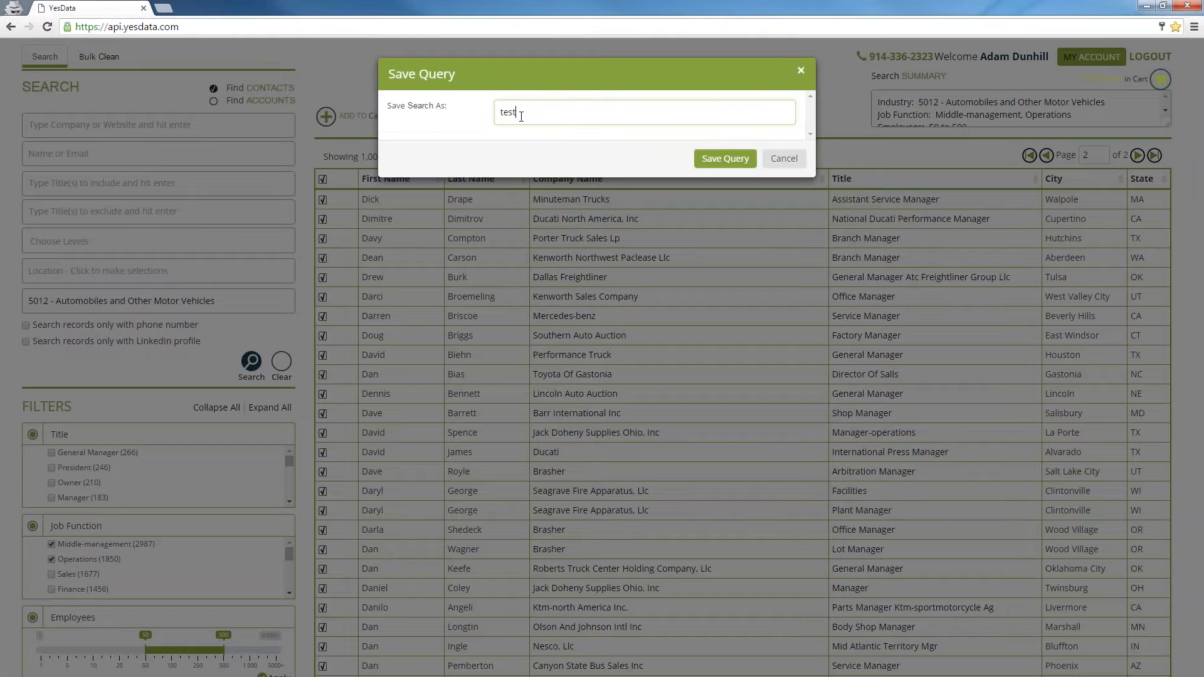
text( 35)
click(721, 160)
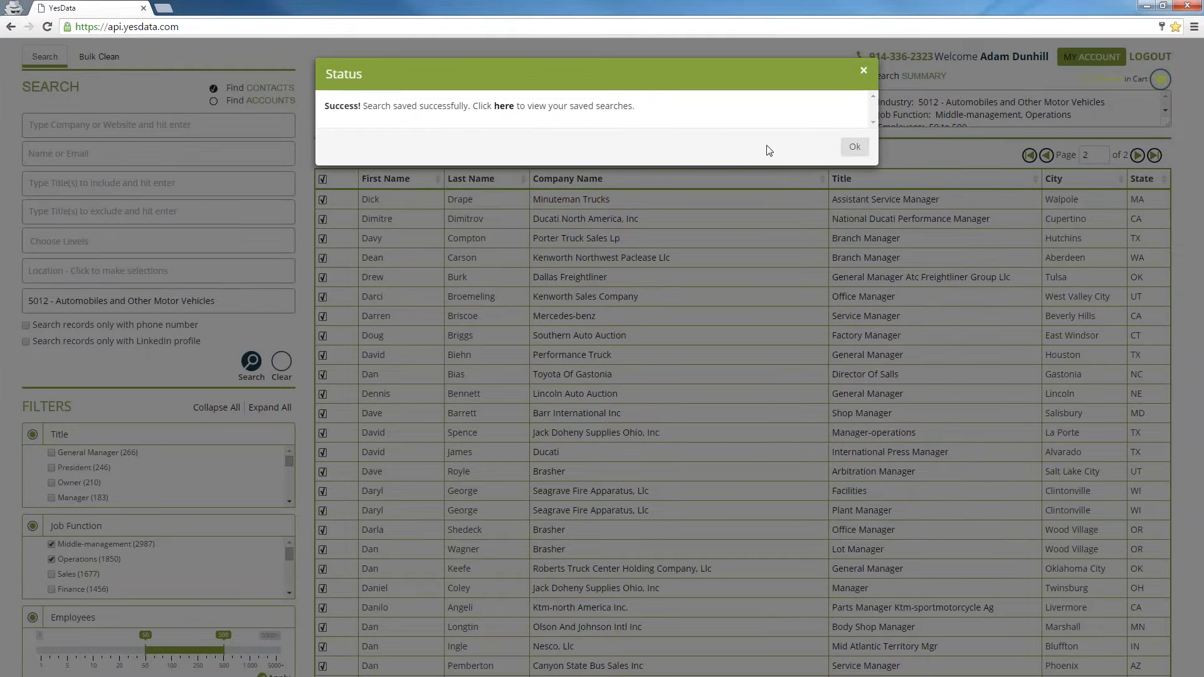
click(856, 148)
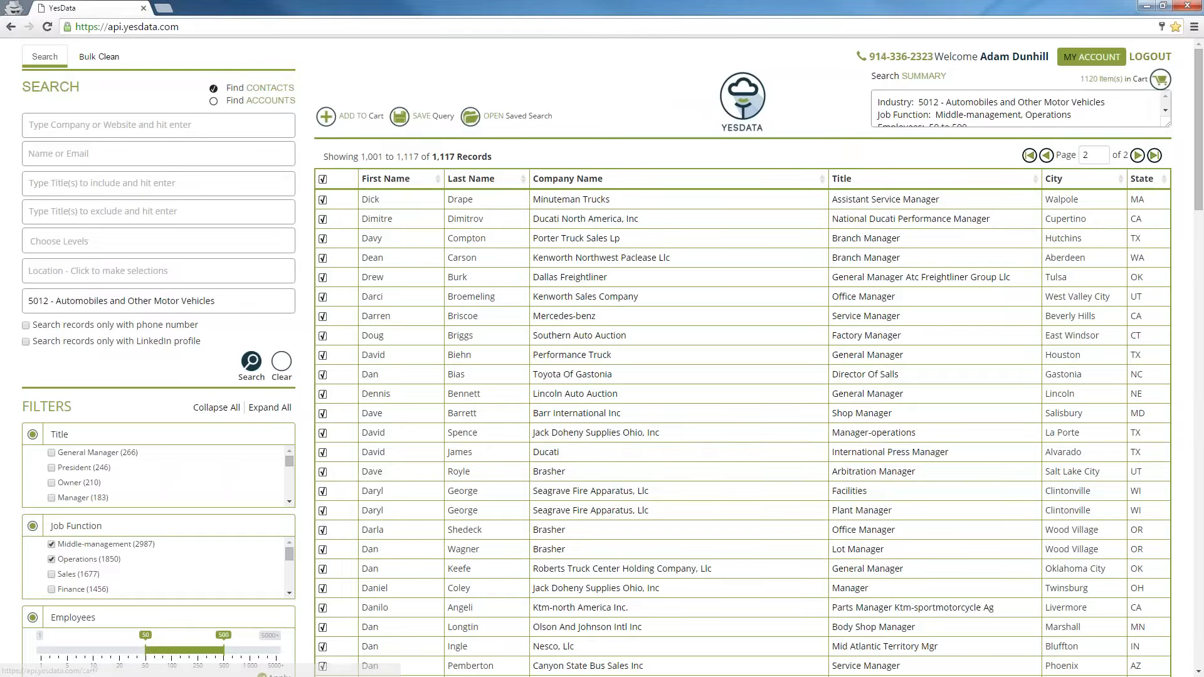
- Remove the first two Woodmen Nissan contacts from the cart and omit previously purchased records
click(1160, 80)
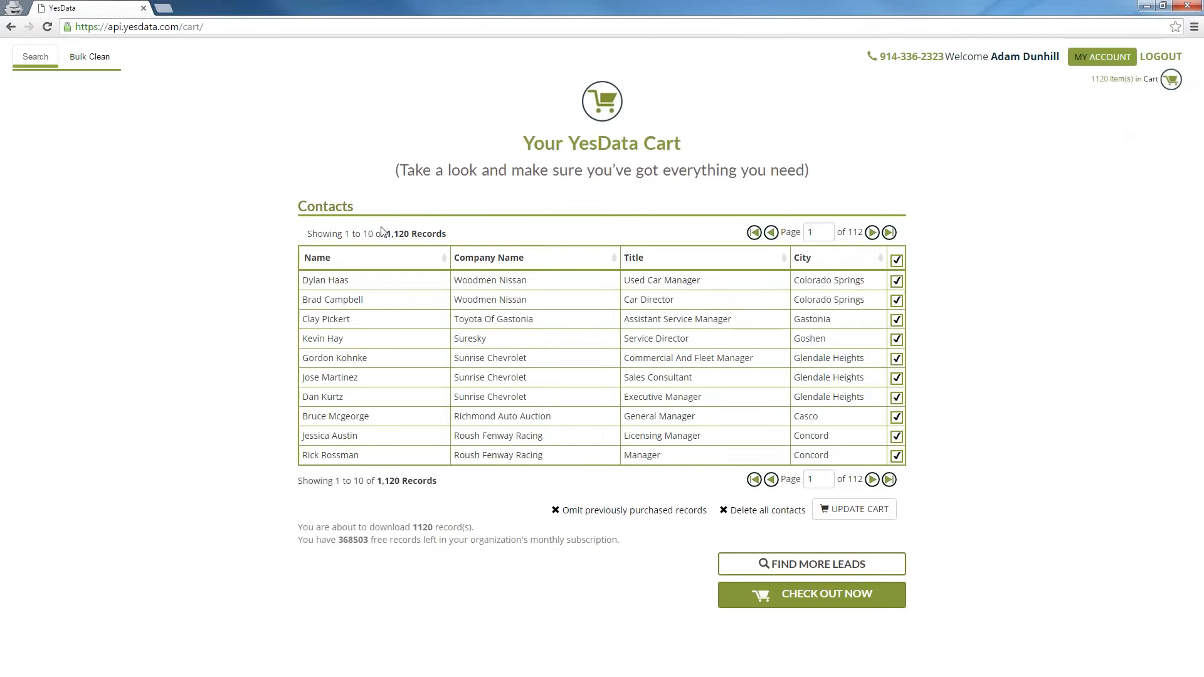
click(897, 282)
click(897, 300)
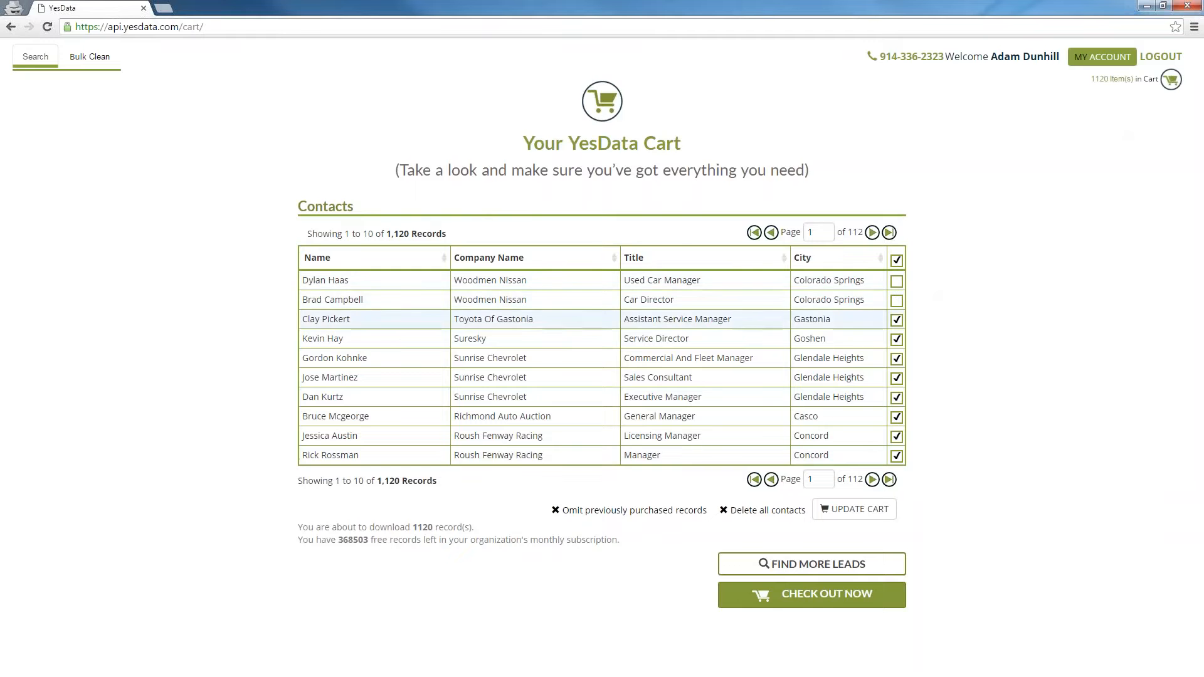
click(869, 508)
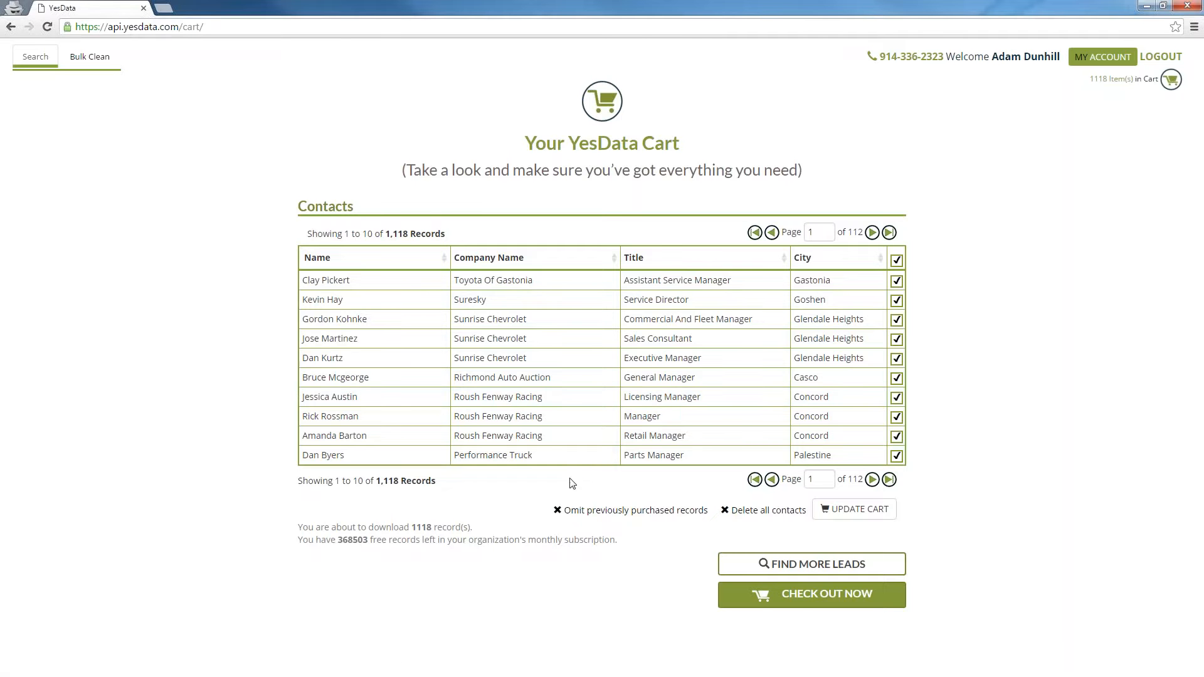
click(590, 512)
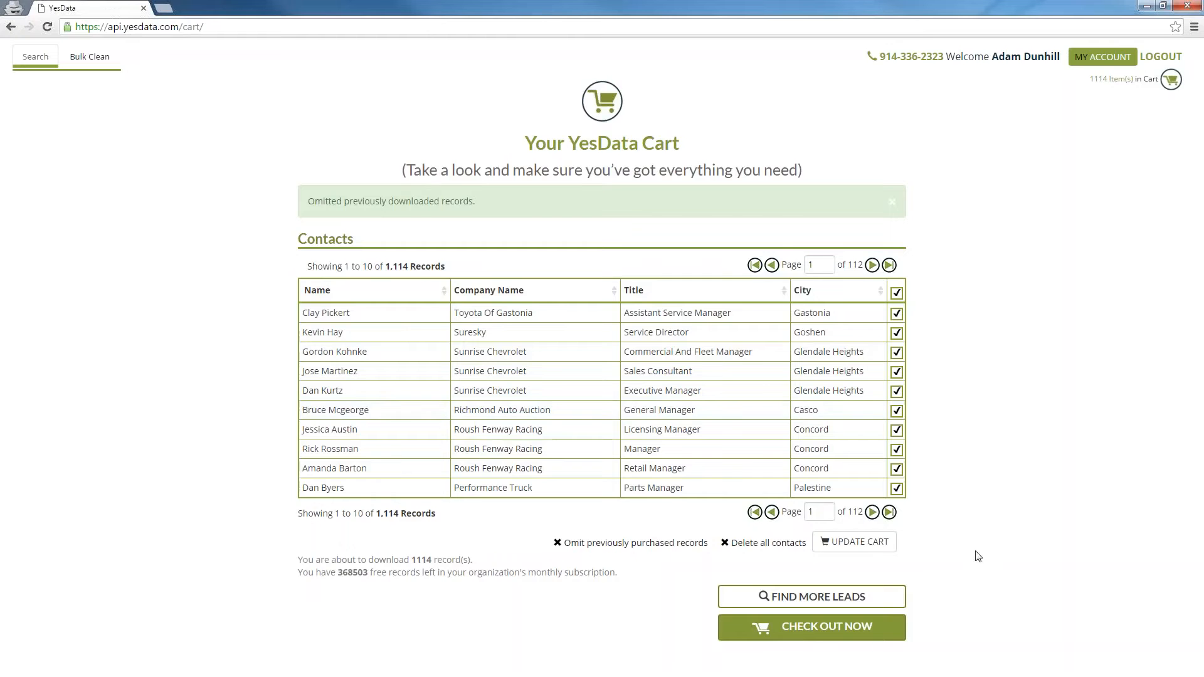
- Check out the cart and confirm the purchase of the selected contacts
click(801, 629)
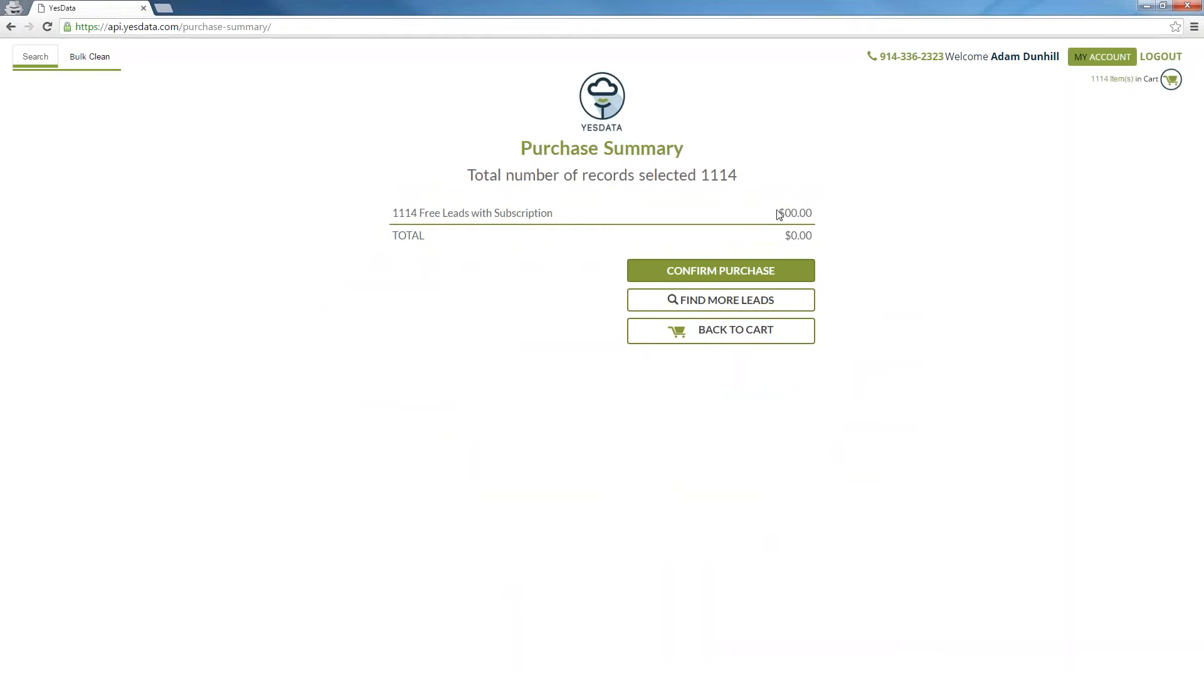
drag(781, 215, 813, 214)
click(715, 270)
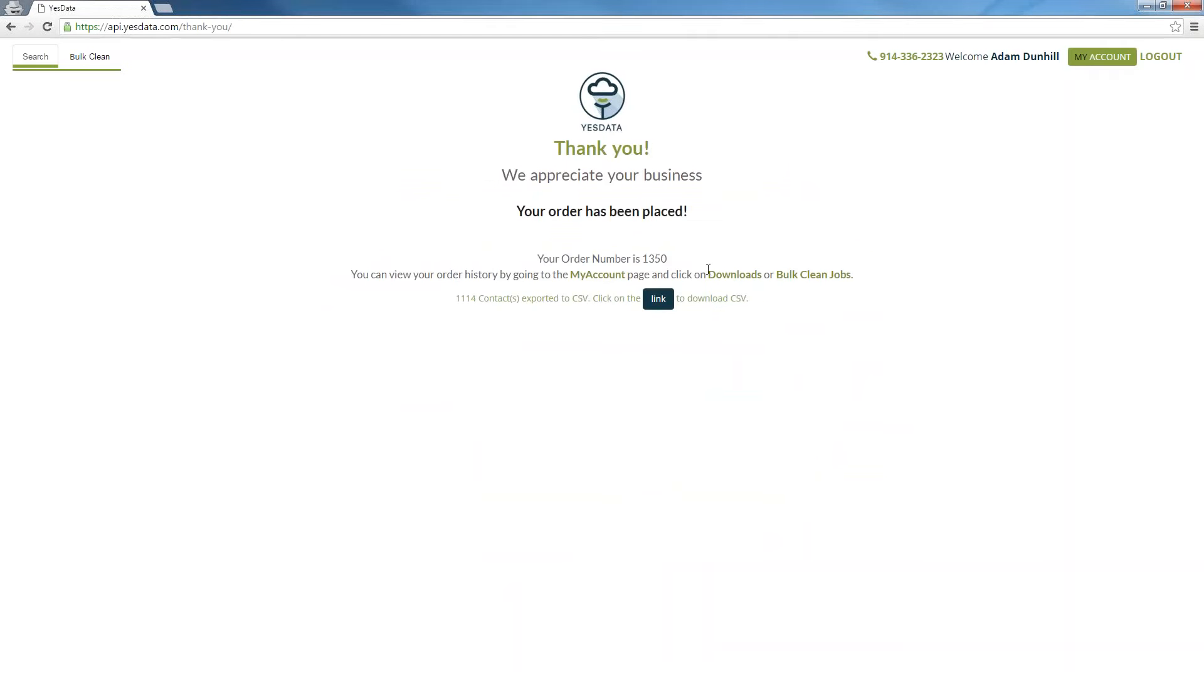
- Download the exported contacts CSV and open it in a maximized Excel window
click(659, 302)
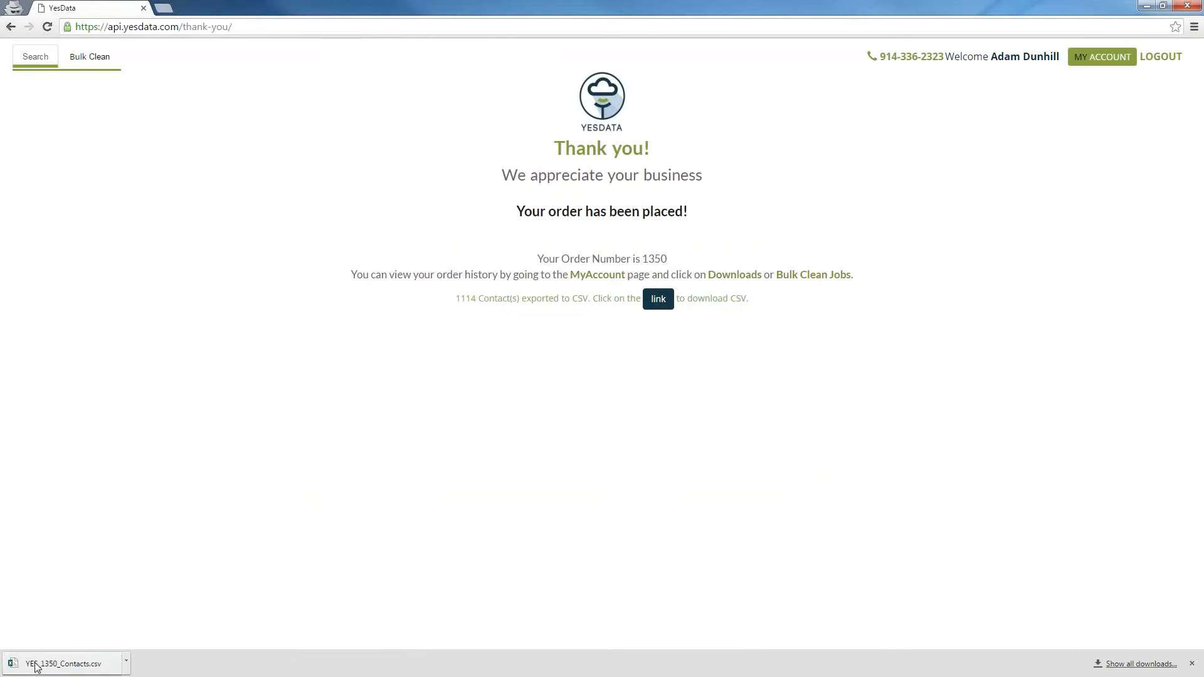
click(36, 665)
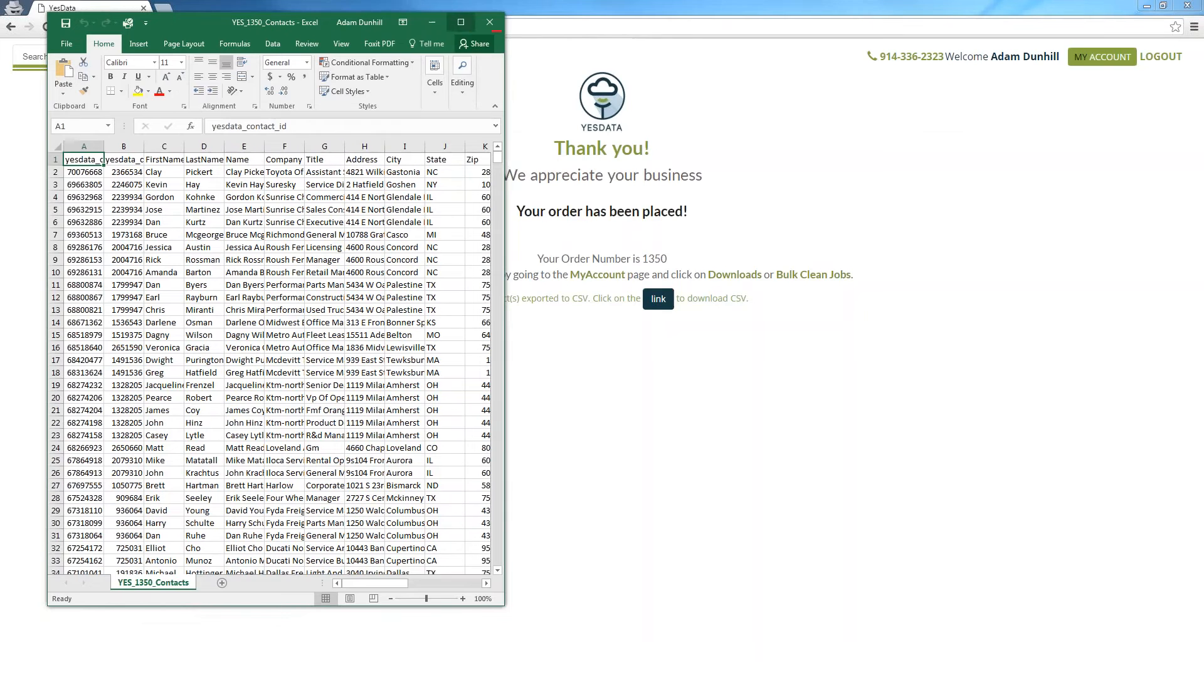
click(461, 23)
- AutoFit the column widths of the entire contacts sheet
click(10, 133)
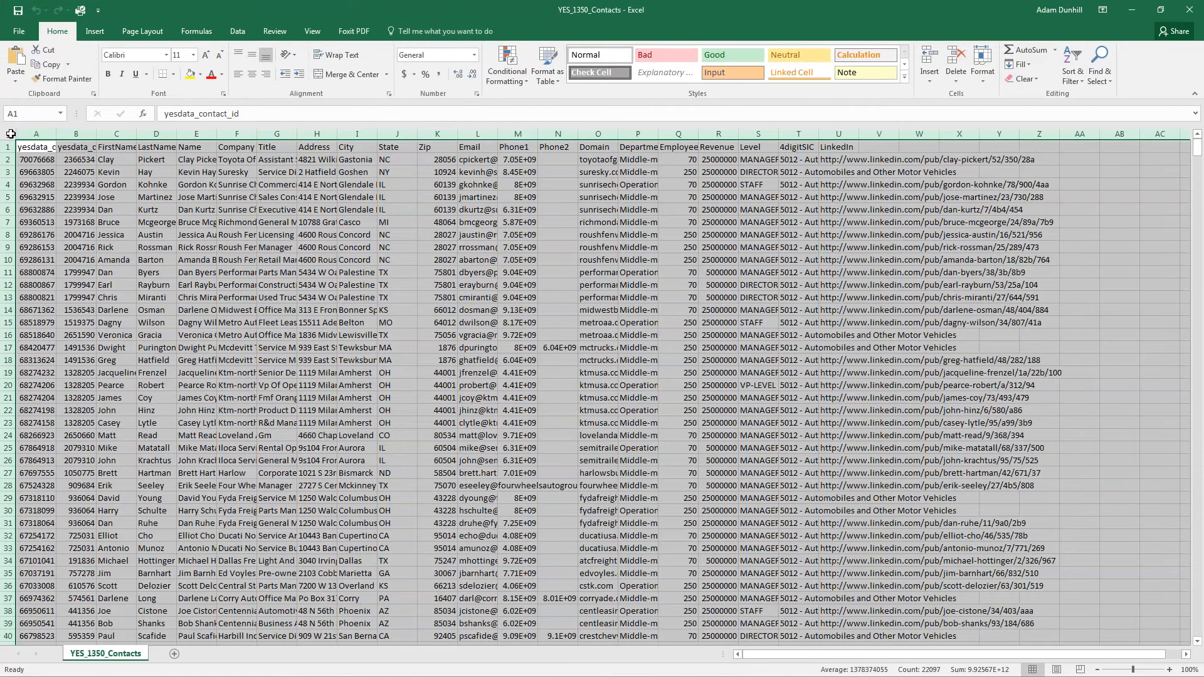
click(983, 72)
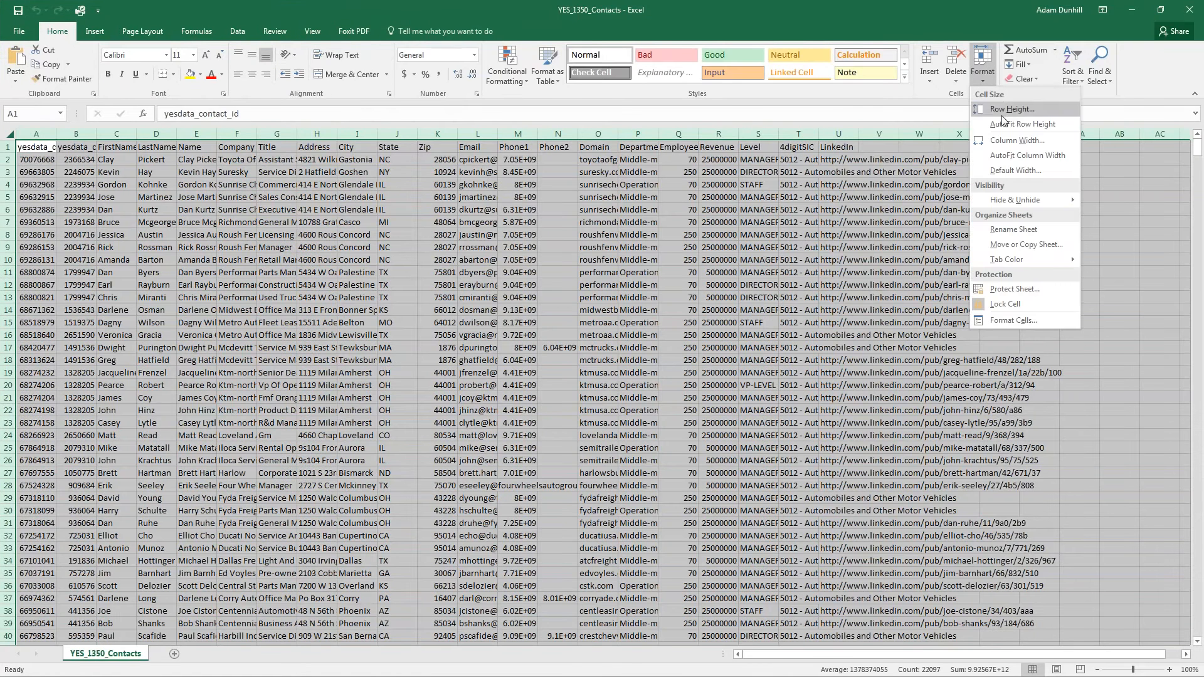
click(1014, 157)
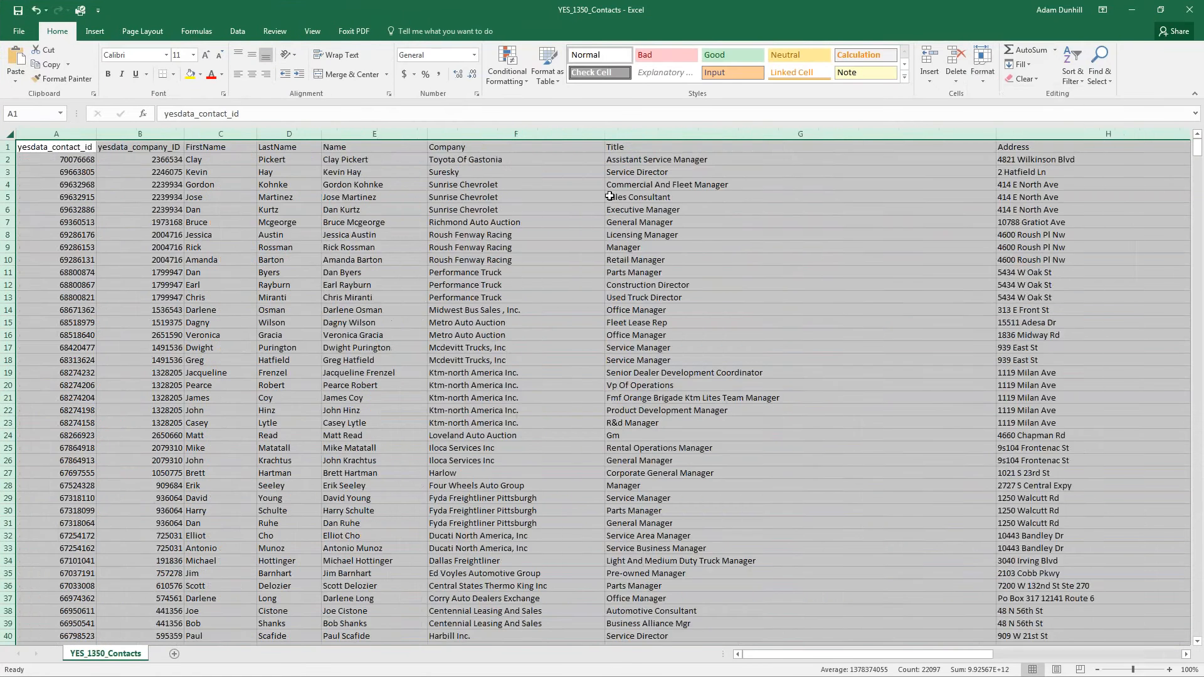
- Review every field of the first contact record through its LinkedIn profile, then close the workbook without saving
click(74, 159)
key(Right)
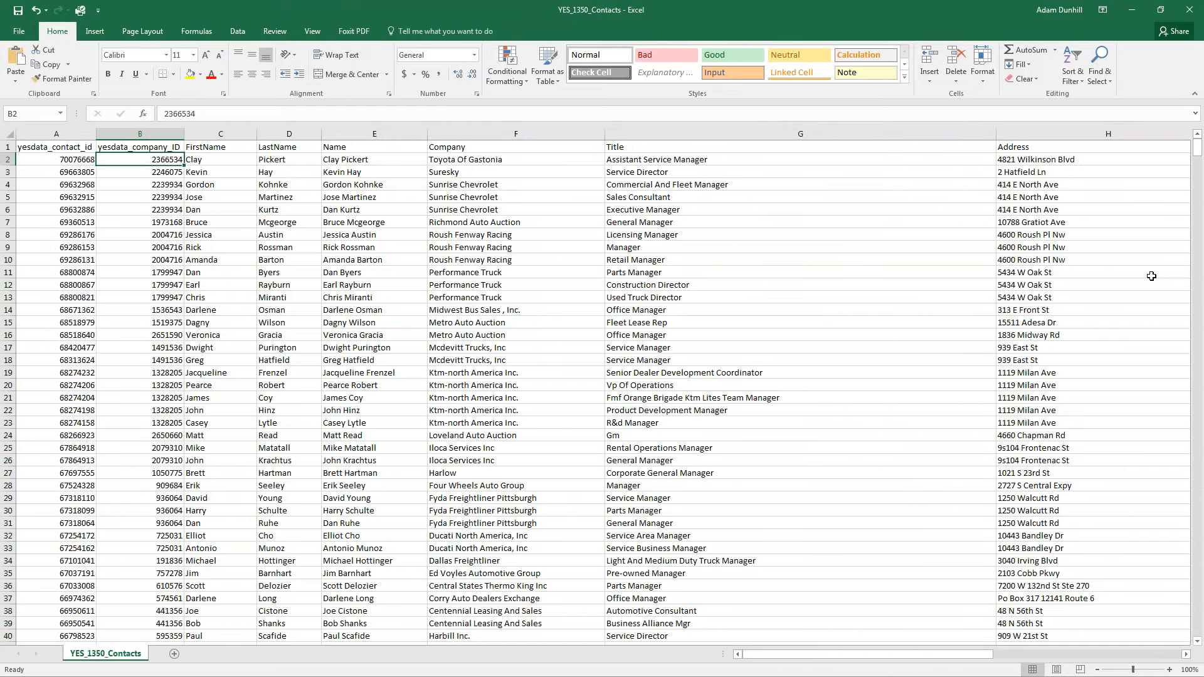
key(Right)
key(Right)
key(Right)
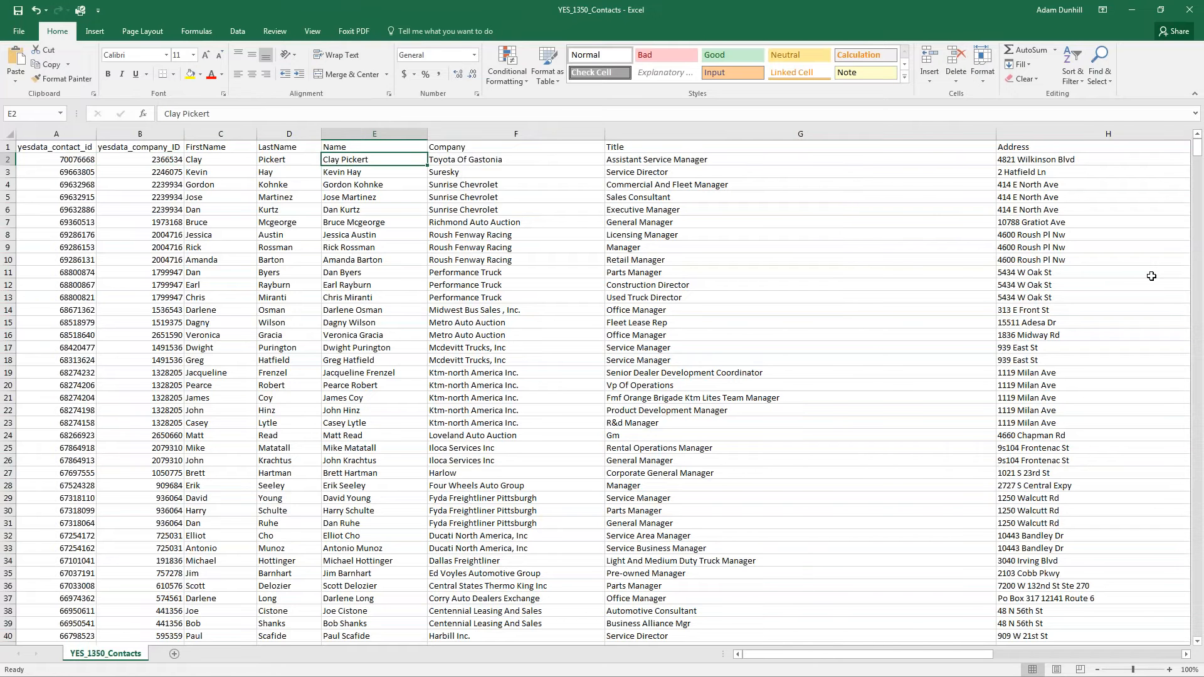
key(Right)
key(Right)
key(Right)
key(Right)
key(Right)
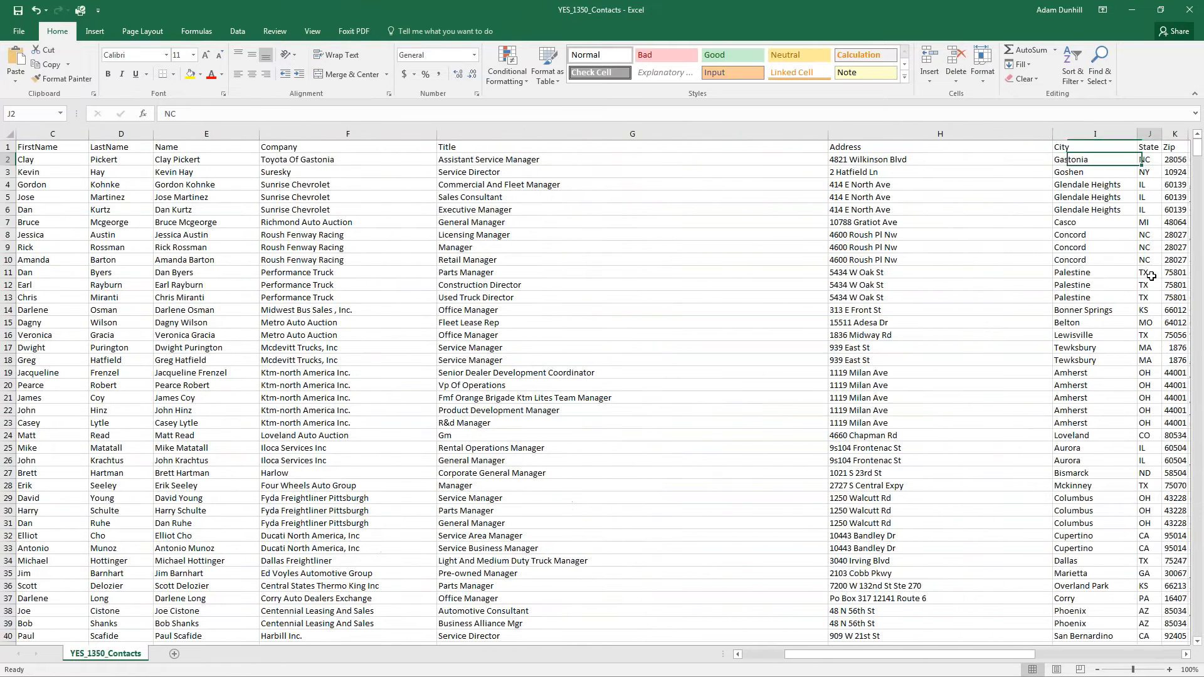
key(Right)
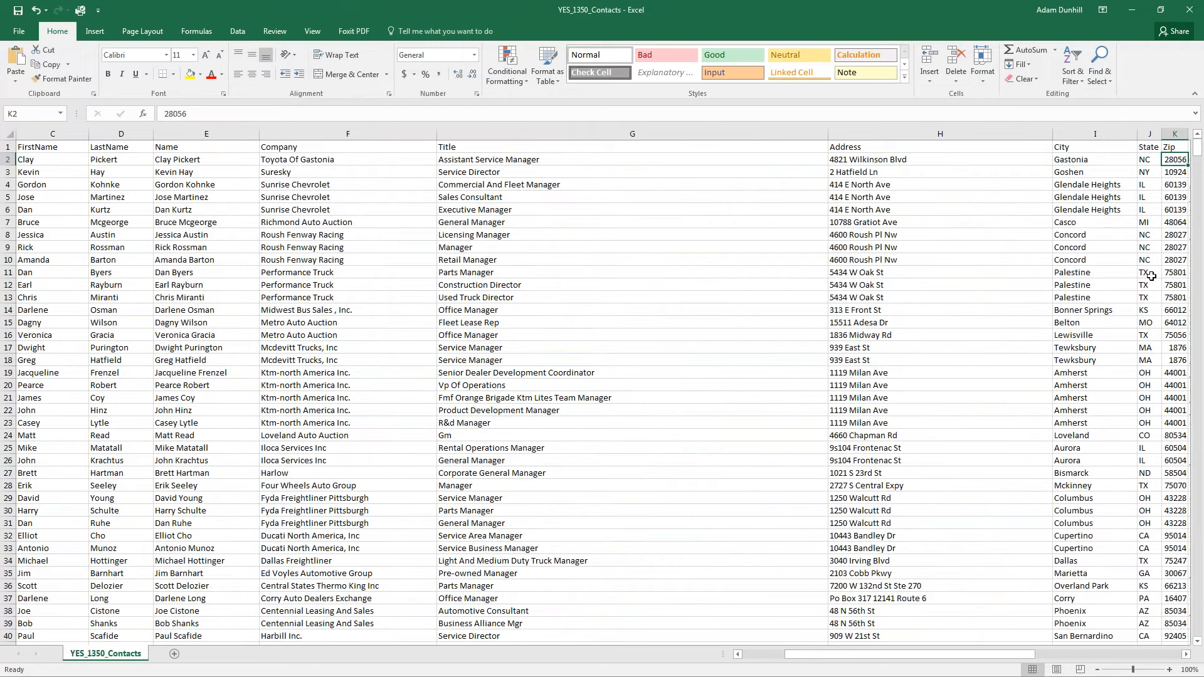
key(Right)
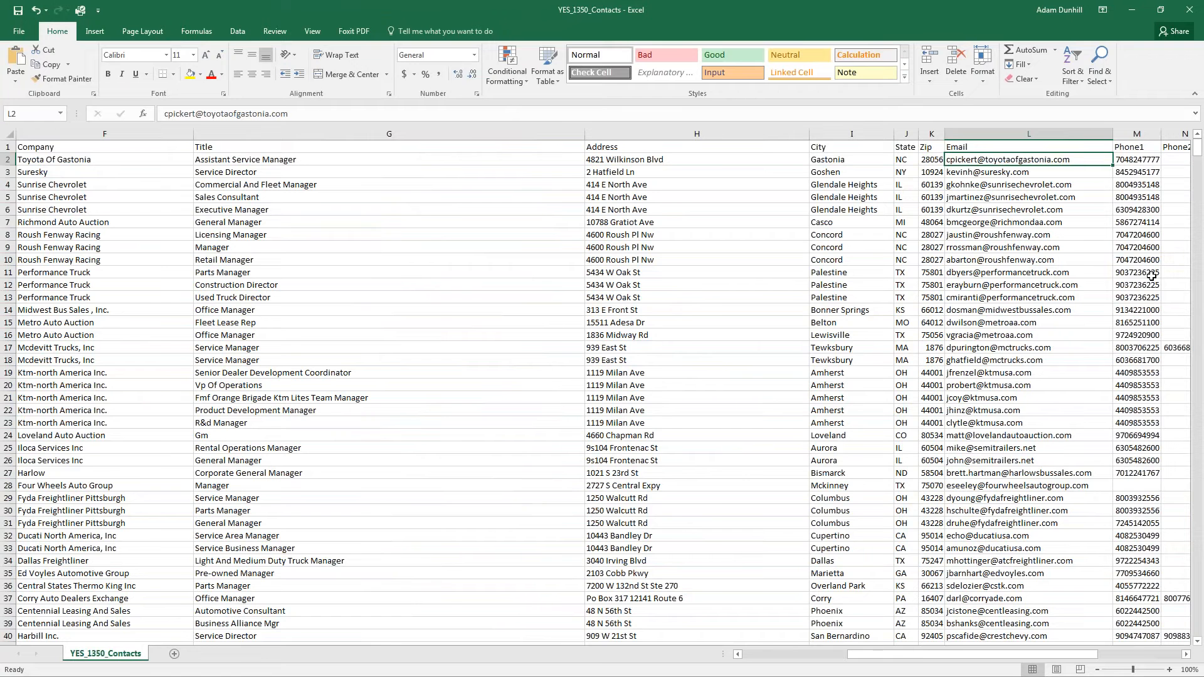
key(Right)
key(Right)
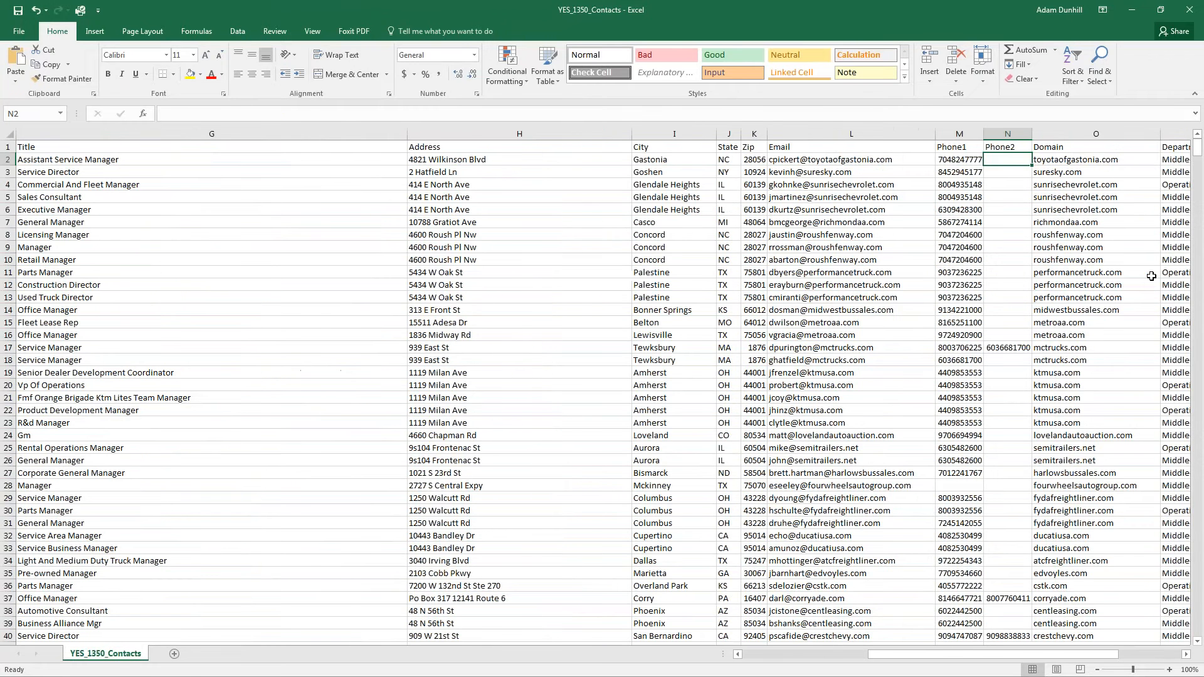
key(Right)
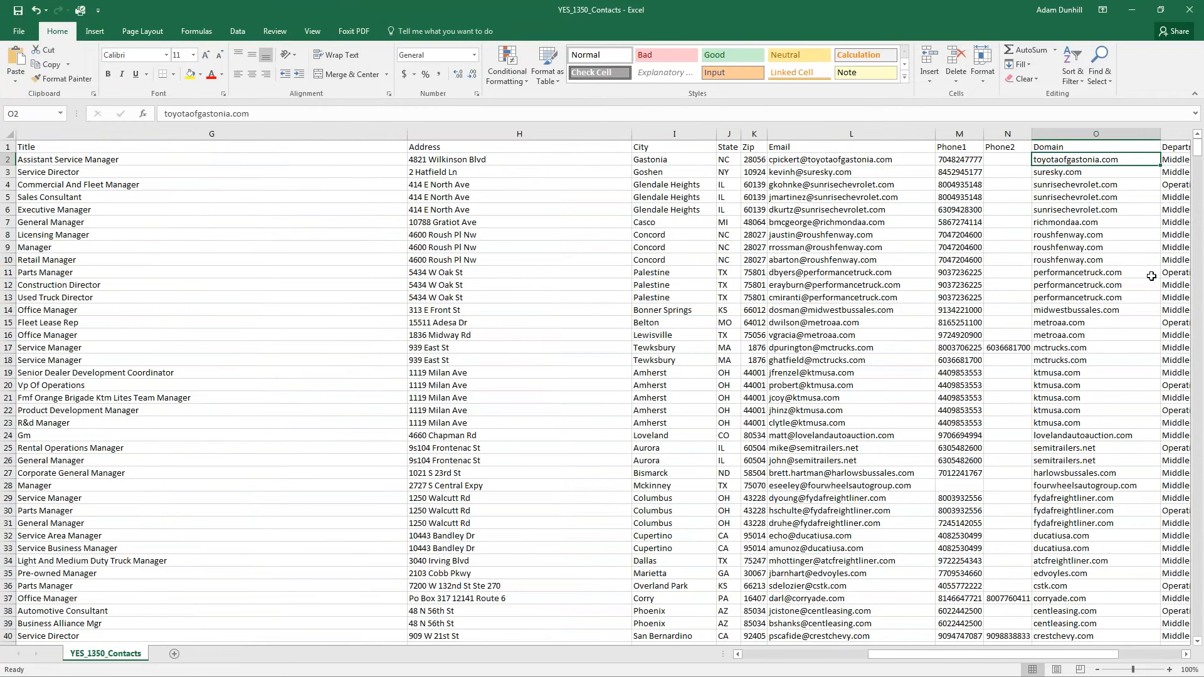
key(Right)
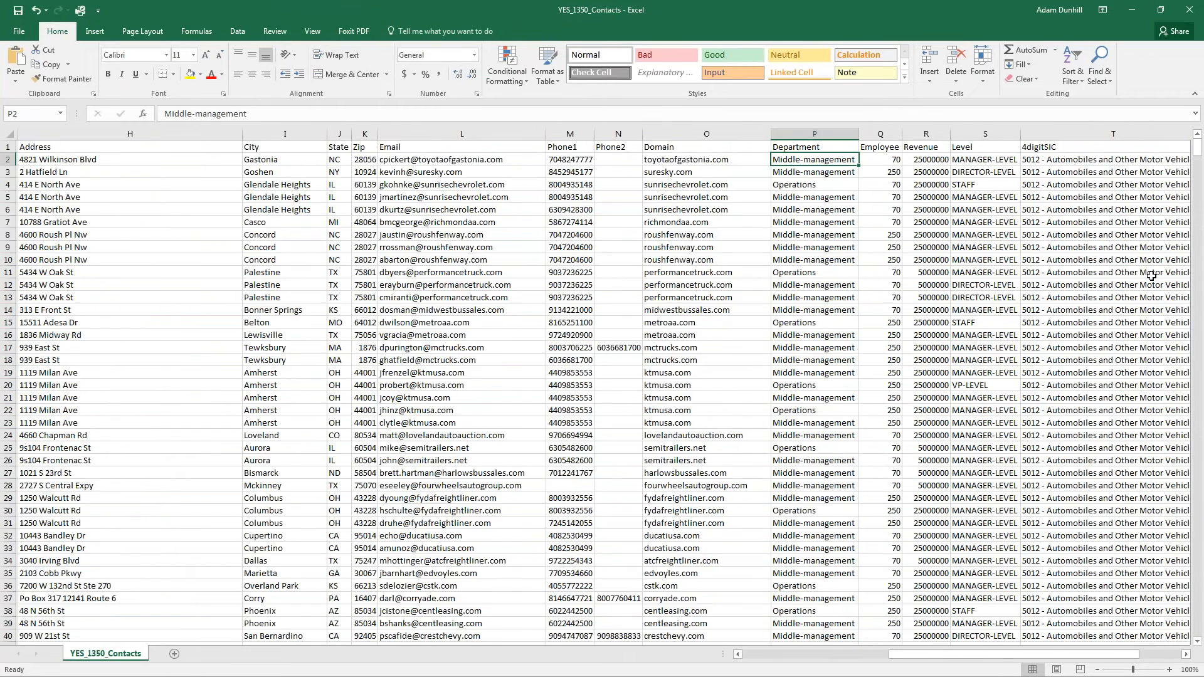
key(Right)
key(Right)
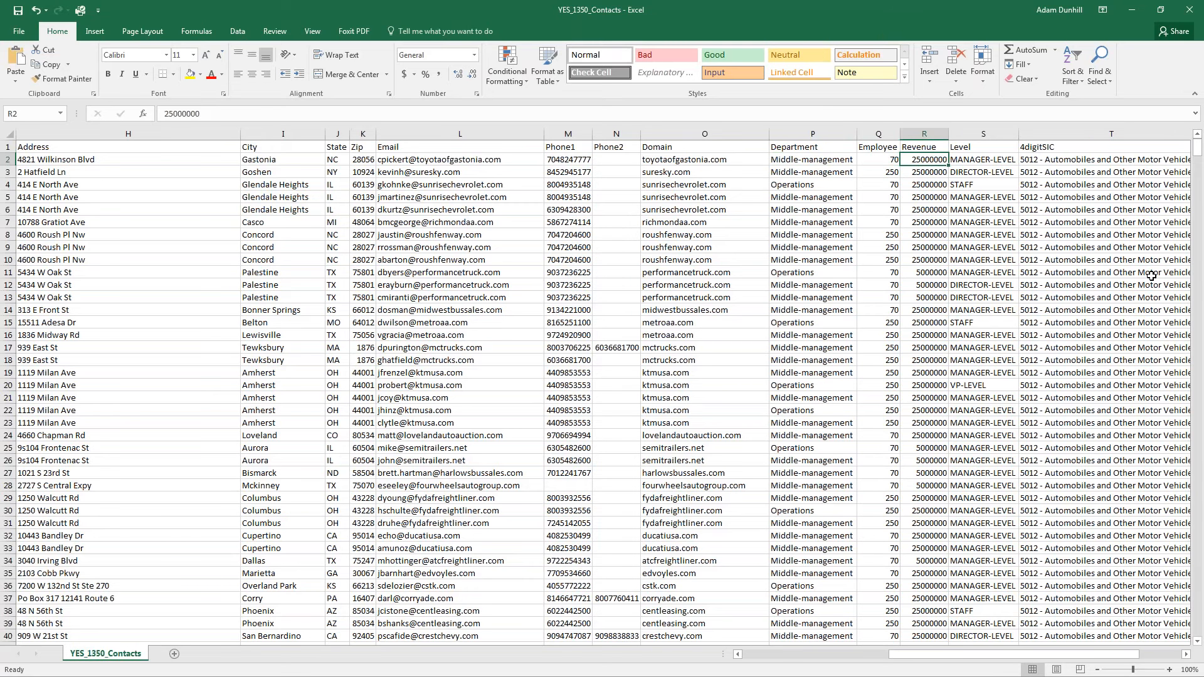
key(Right)
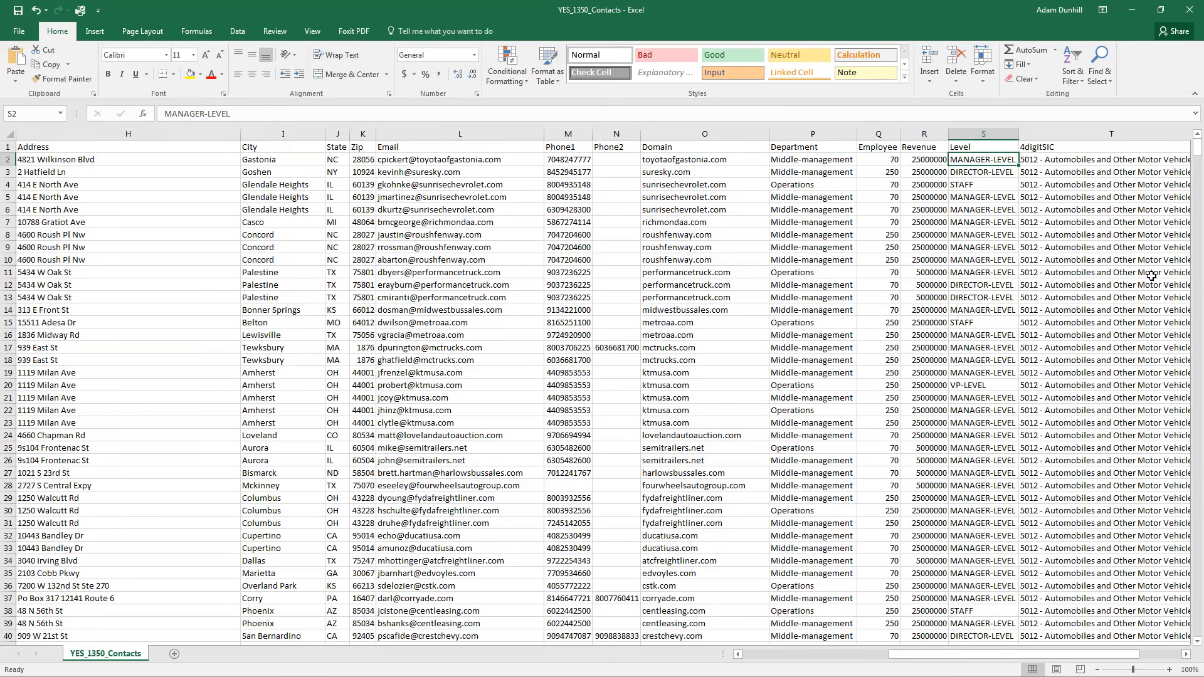
key(Right)
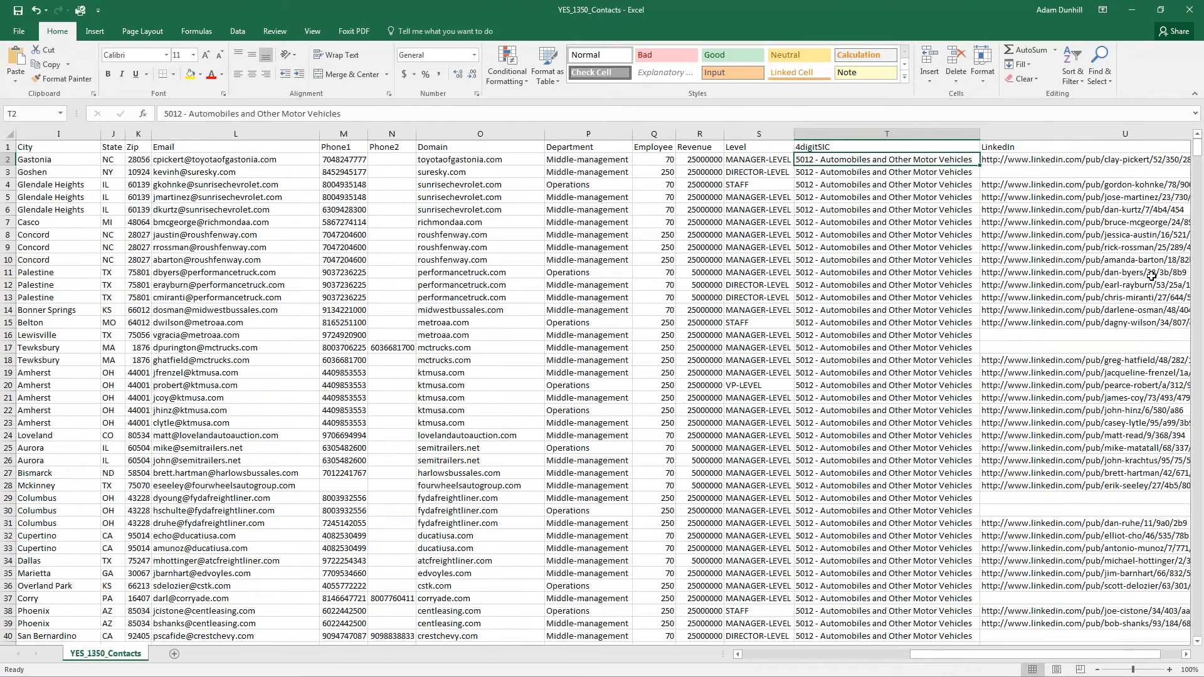
key(Right)
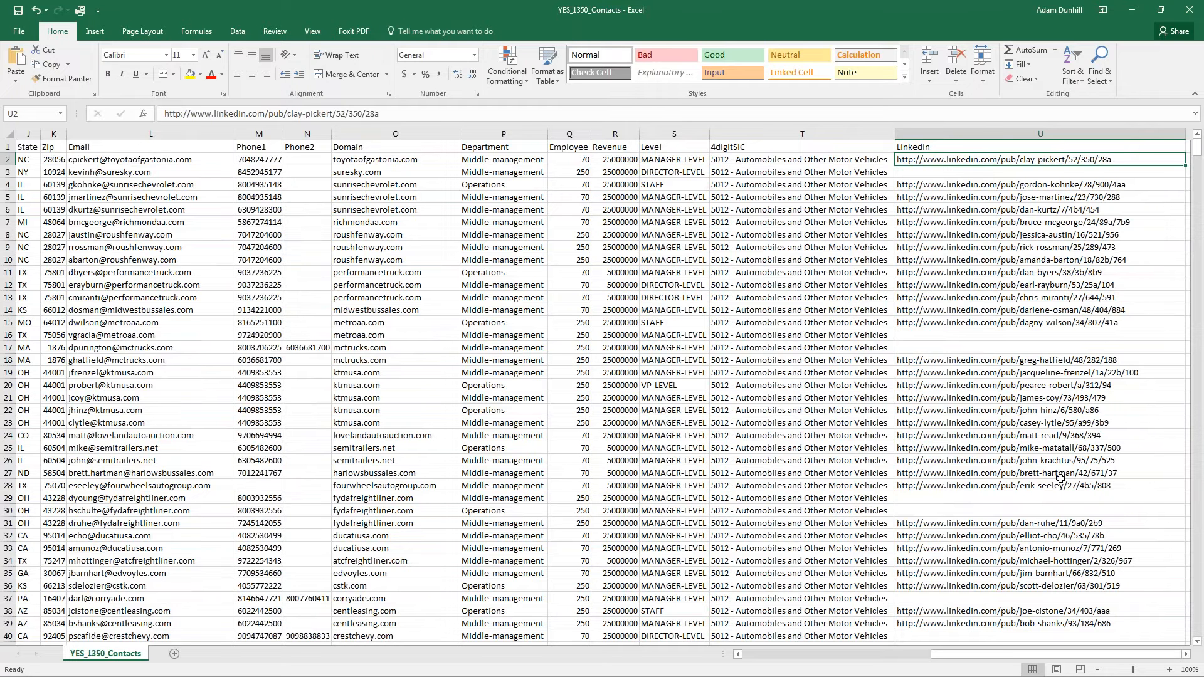
click(1189, 13)
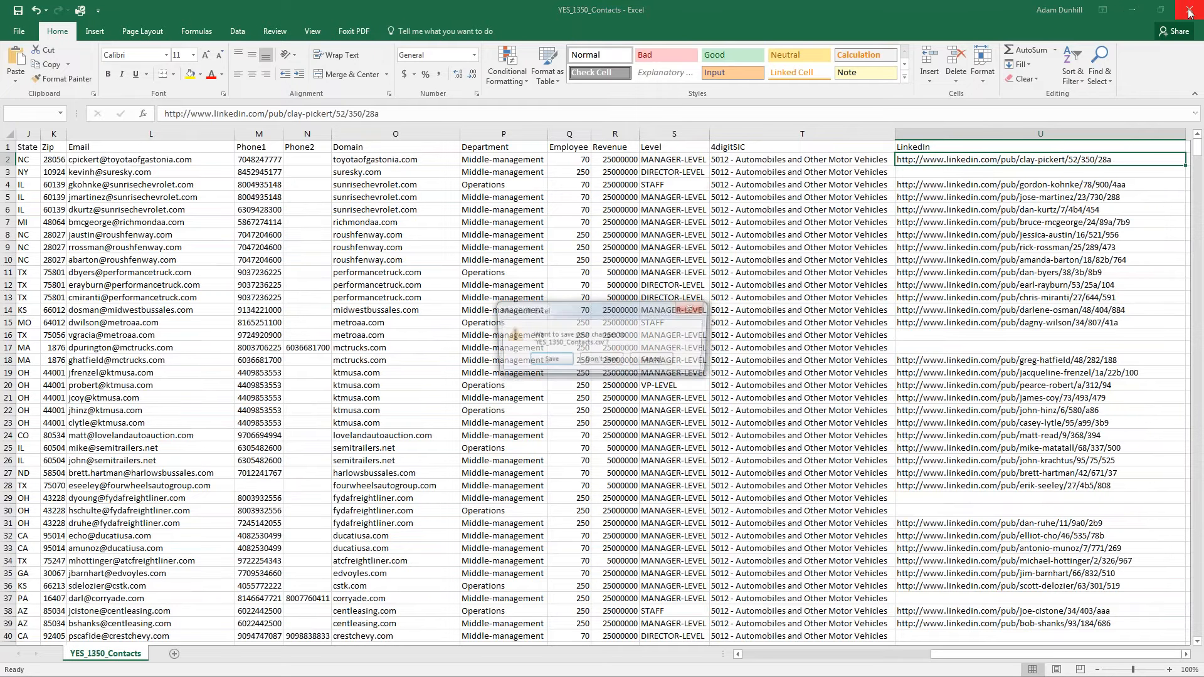
click(600, 362)
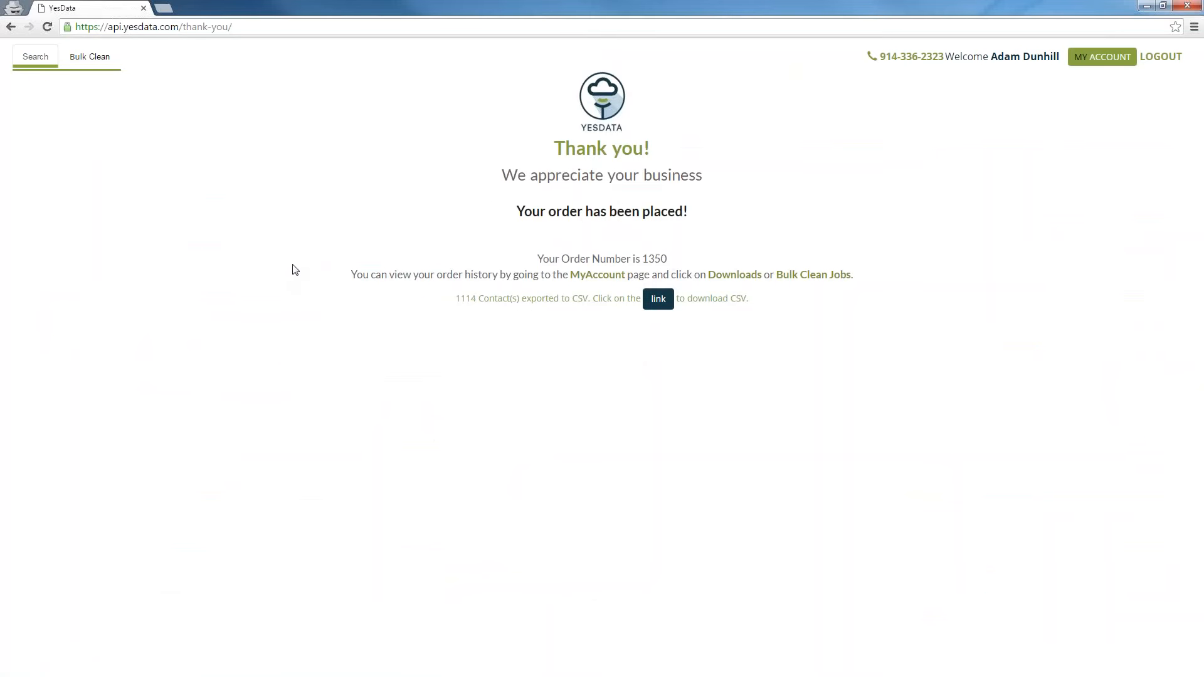
- View the download history in the YesData account in the browser
click(1100, 59)
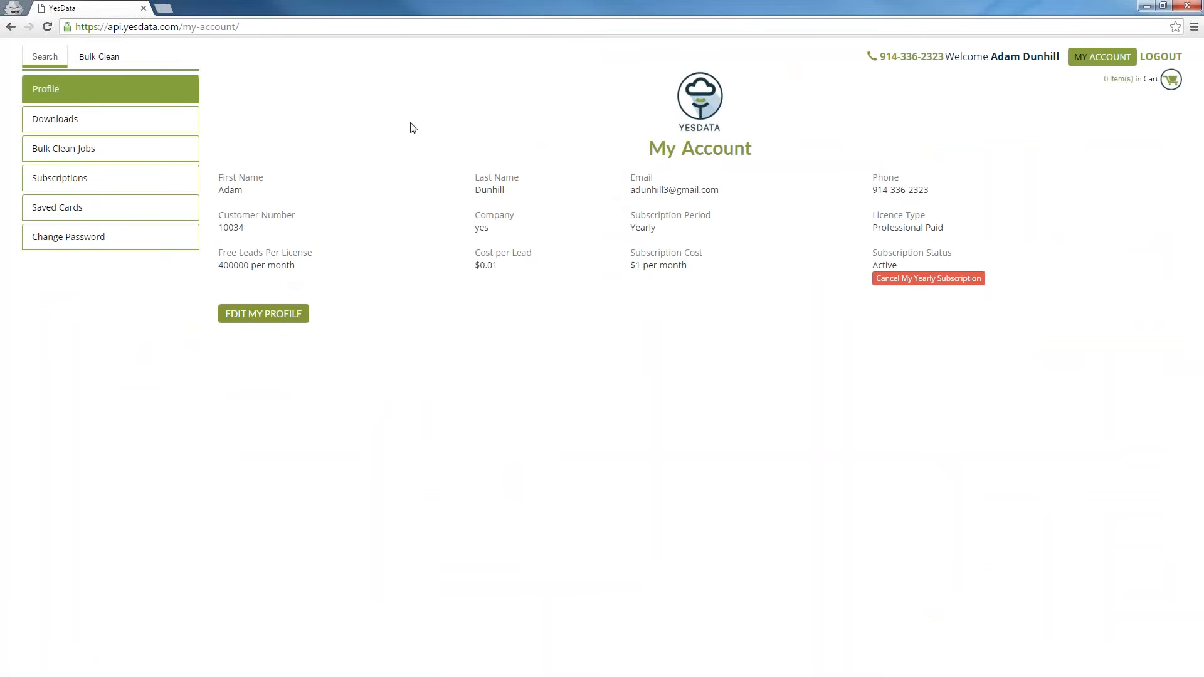
click(50, 120)
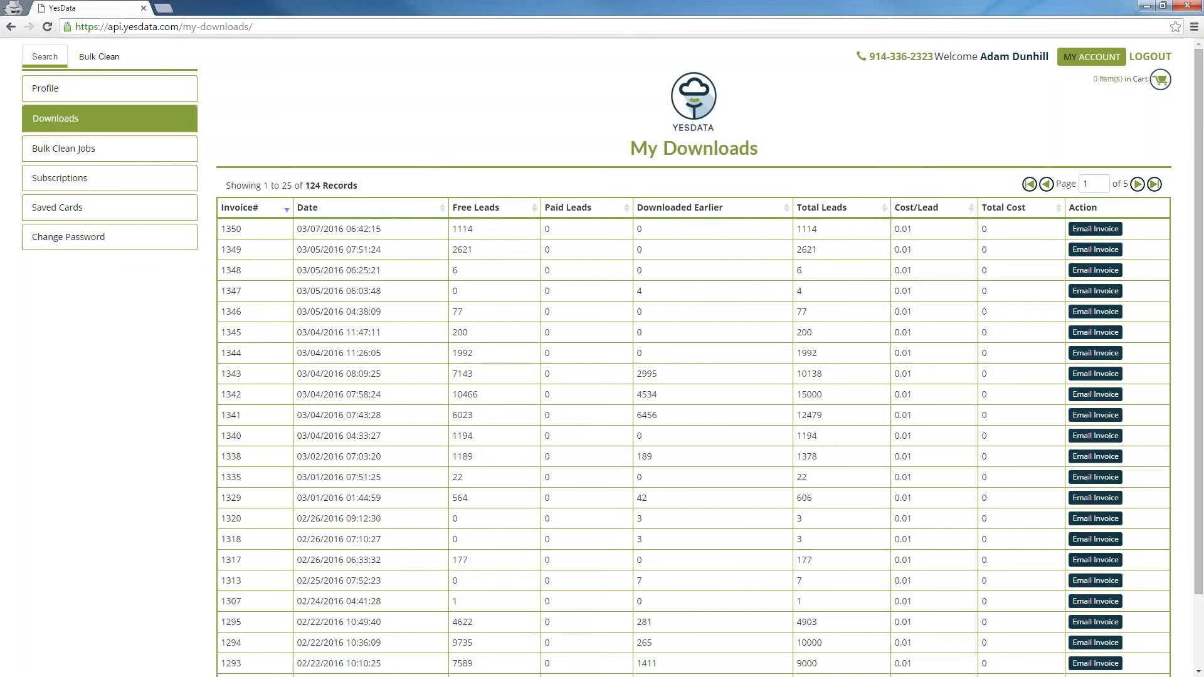
- Open the list of saved searches and view the details of "test 25"
click(46, 60)
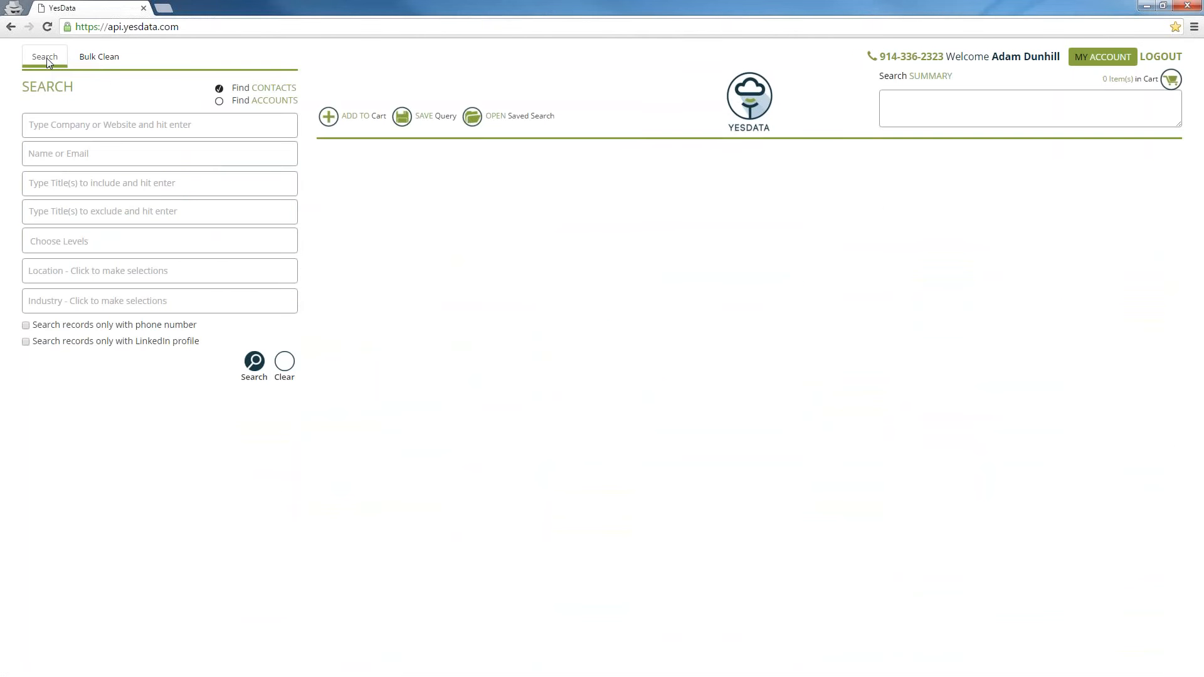
click(473, 116)
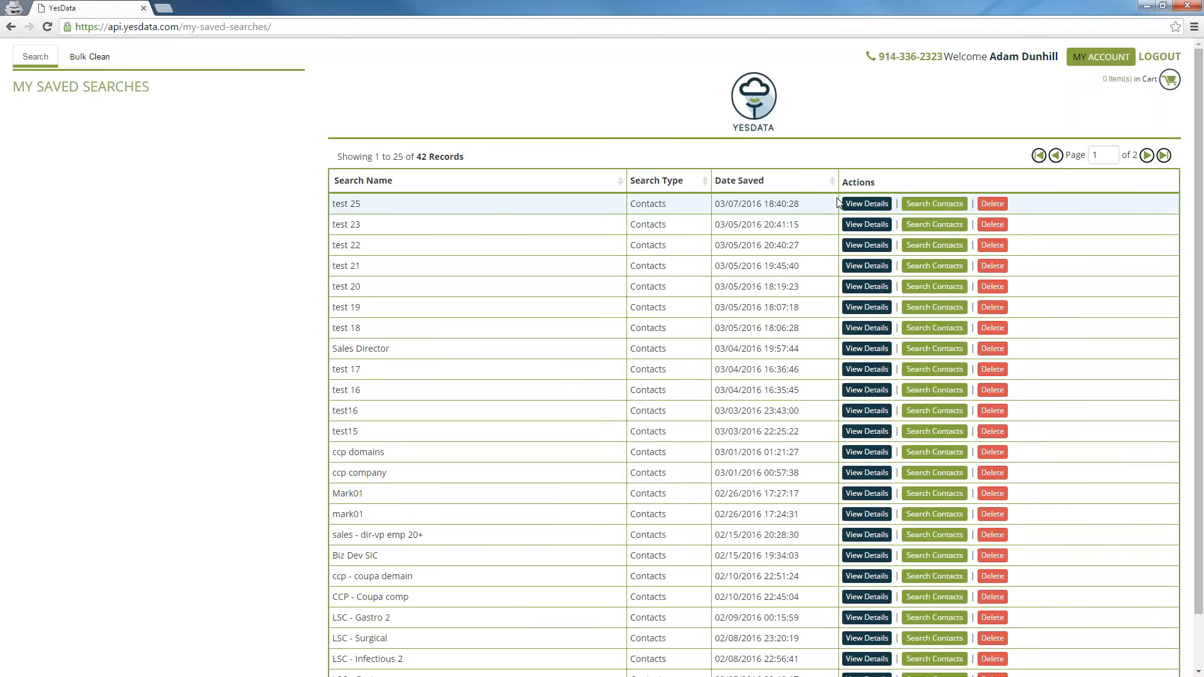
click(868, 204)
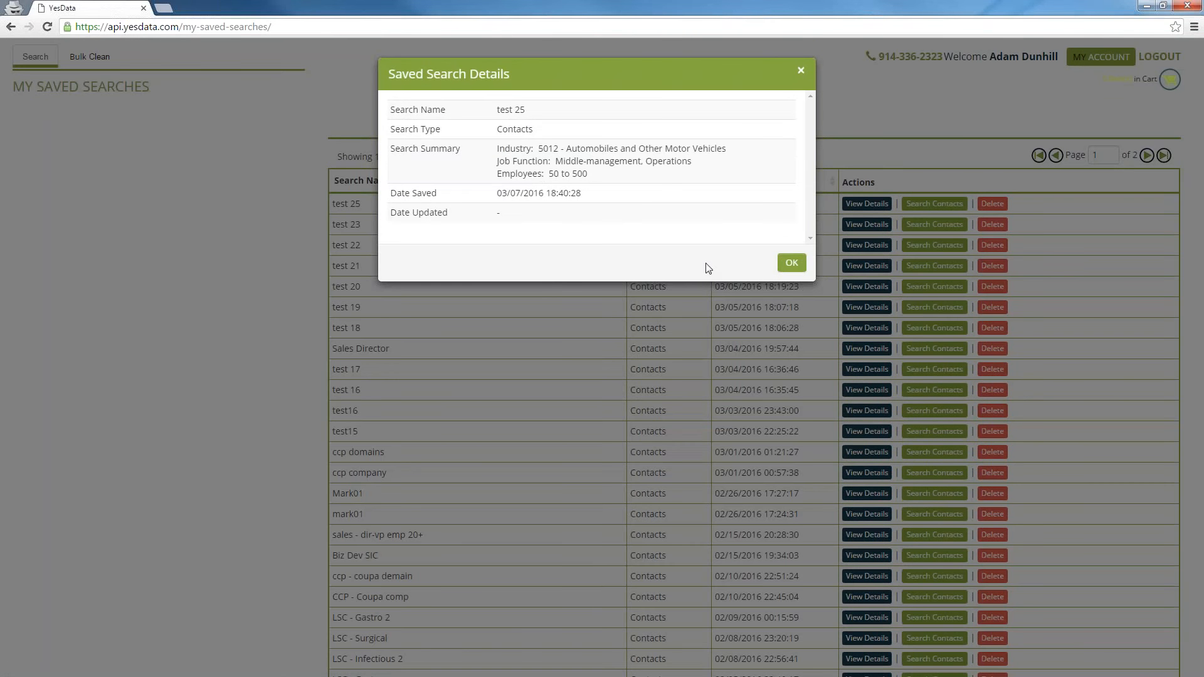
click(791, 264)
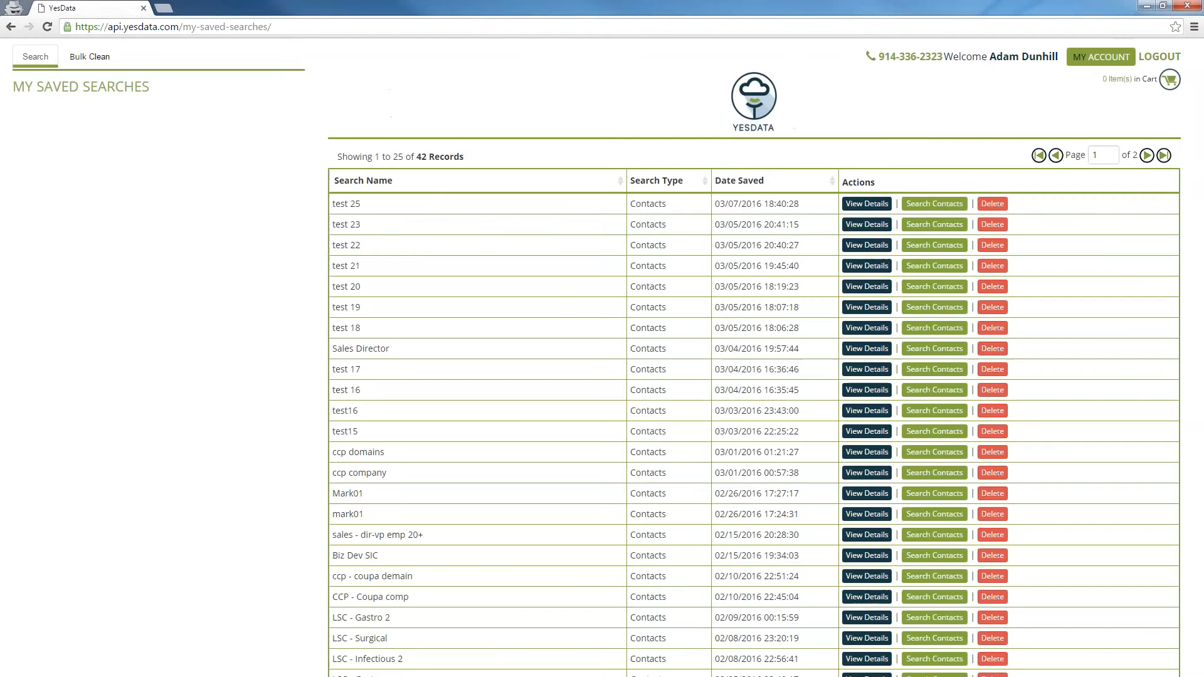
- Run the saved contacts search "test 25" and search it again with "sales" as an included title
click(933, 205)
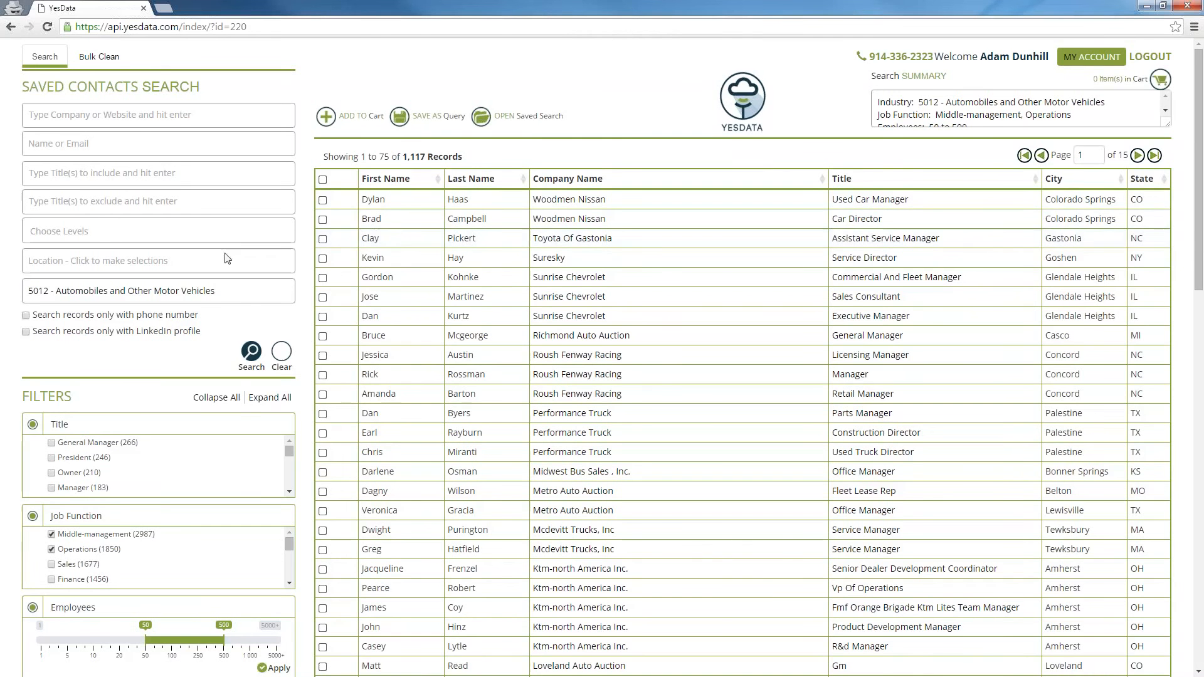
click(118, 179)
text(sales)
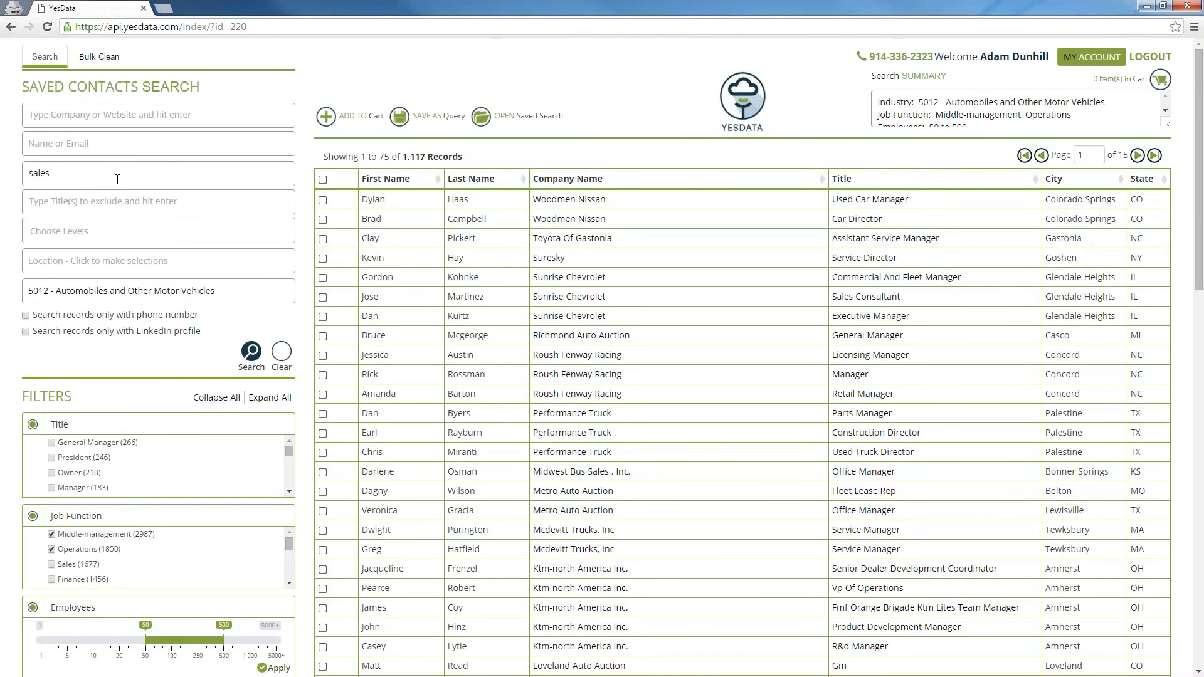
key(Return)
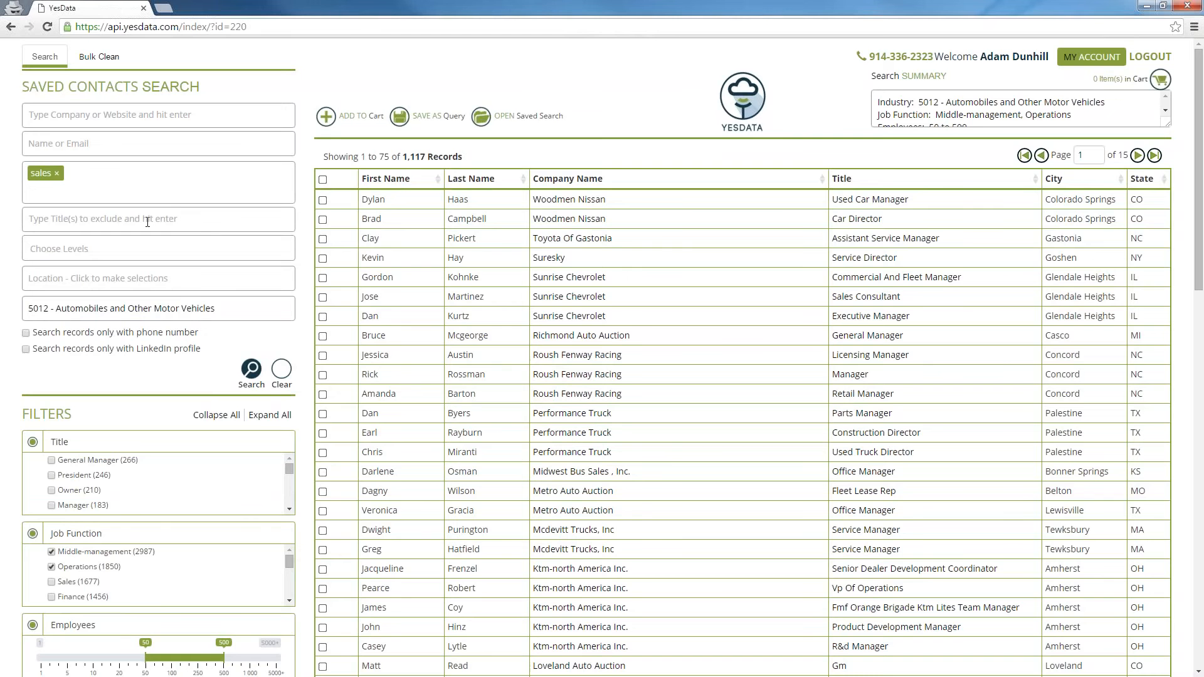
click(256, 373)
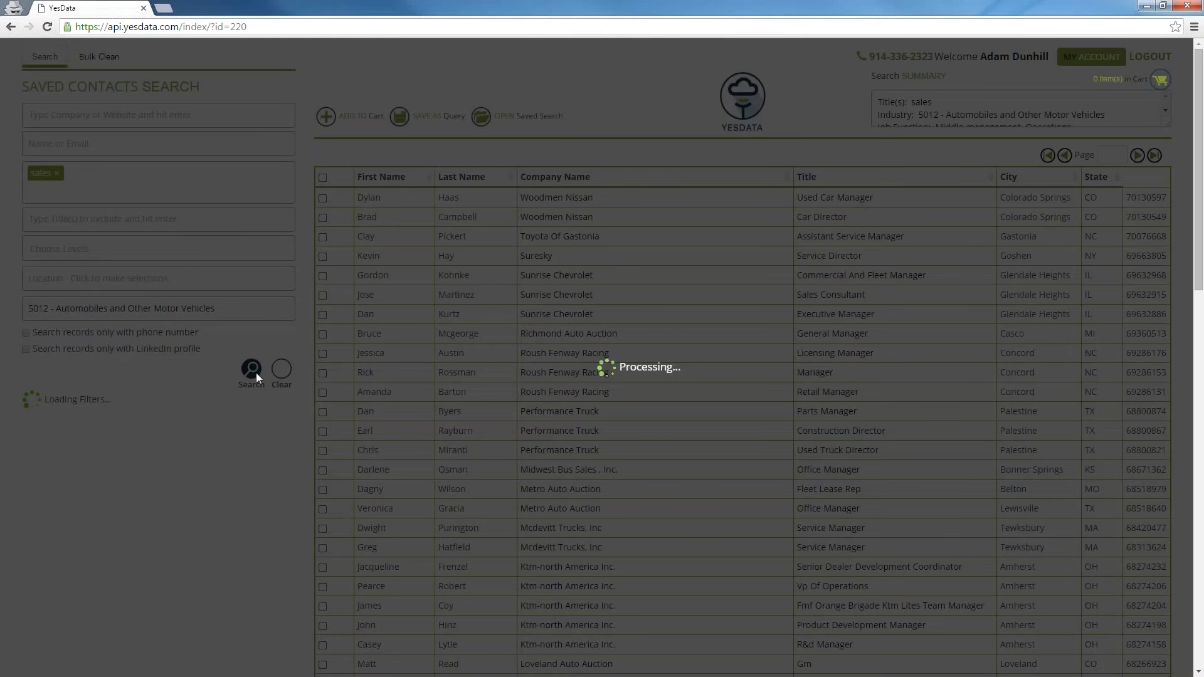